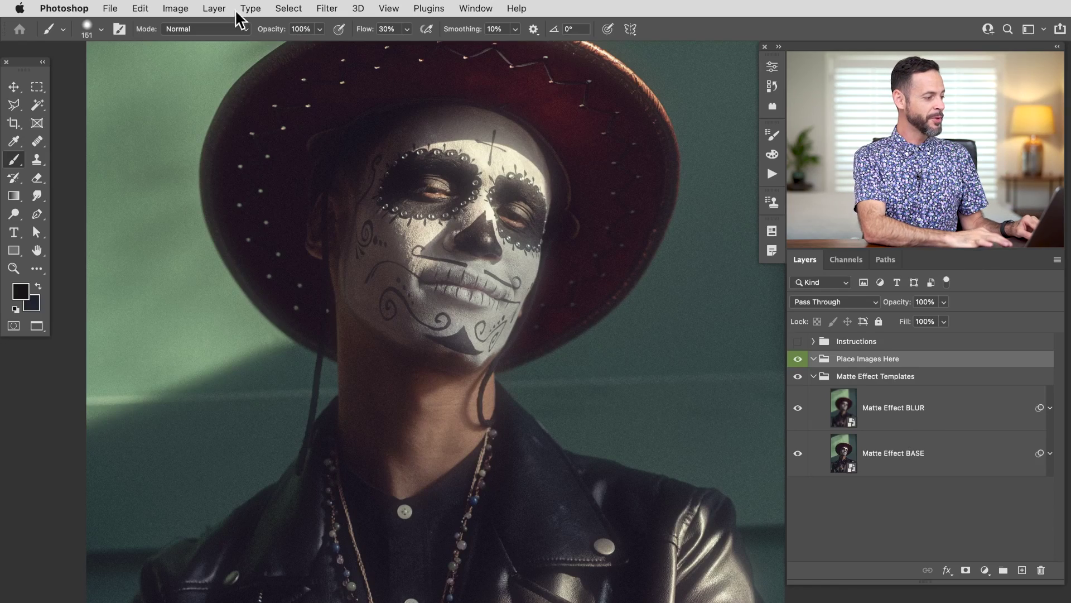
Place Matte Effect 02.jpg from Sample Images into the template as a linked layer
left_click(110, 8)
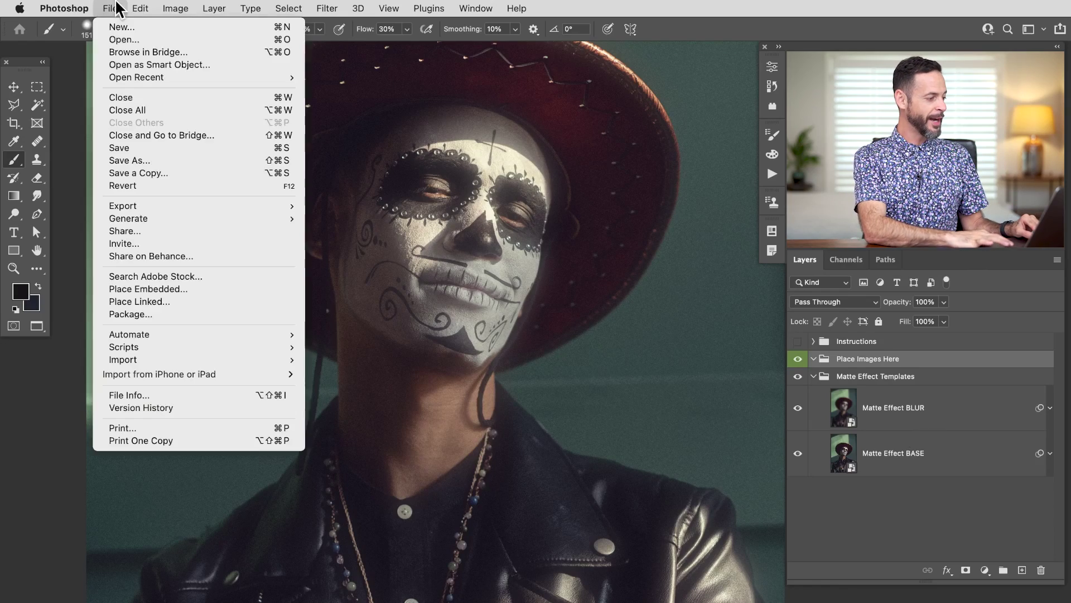
left_click(156, 304)
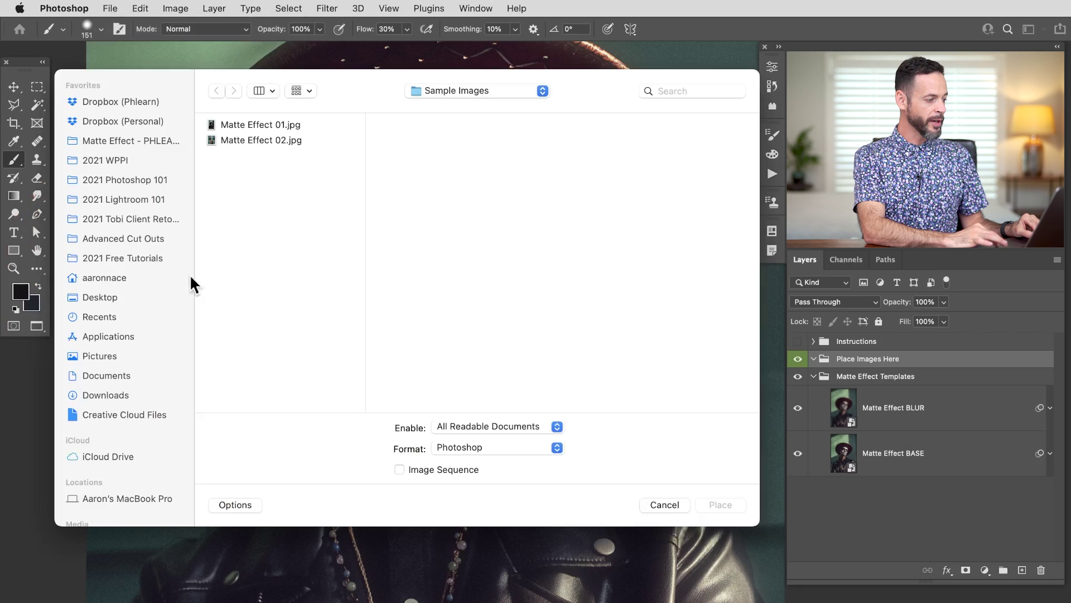
left_click(230, 139)
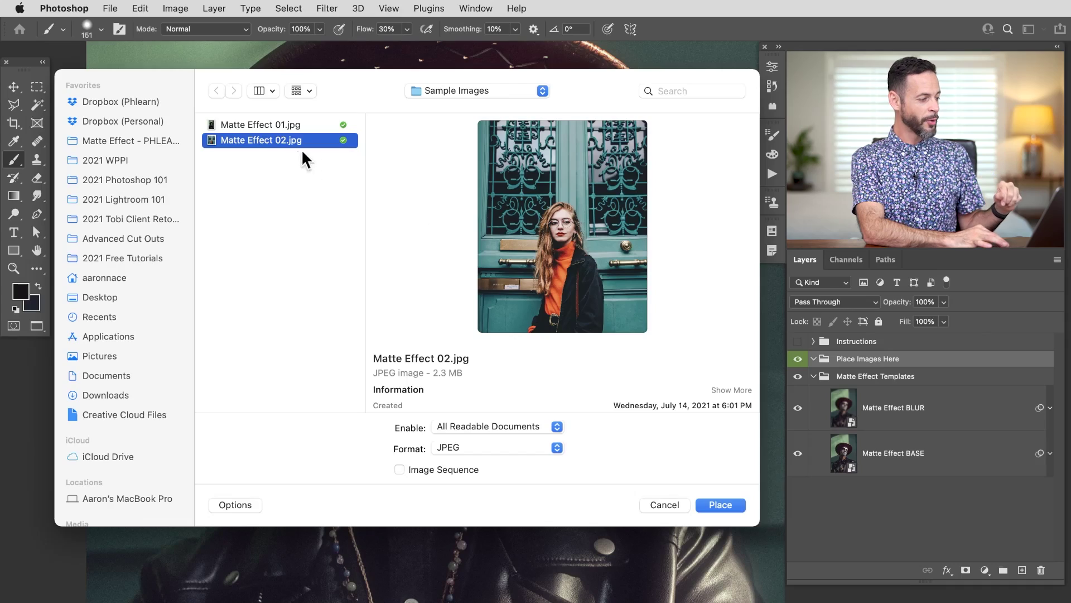
left_click(727, 510)
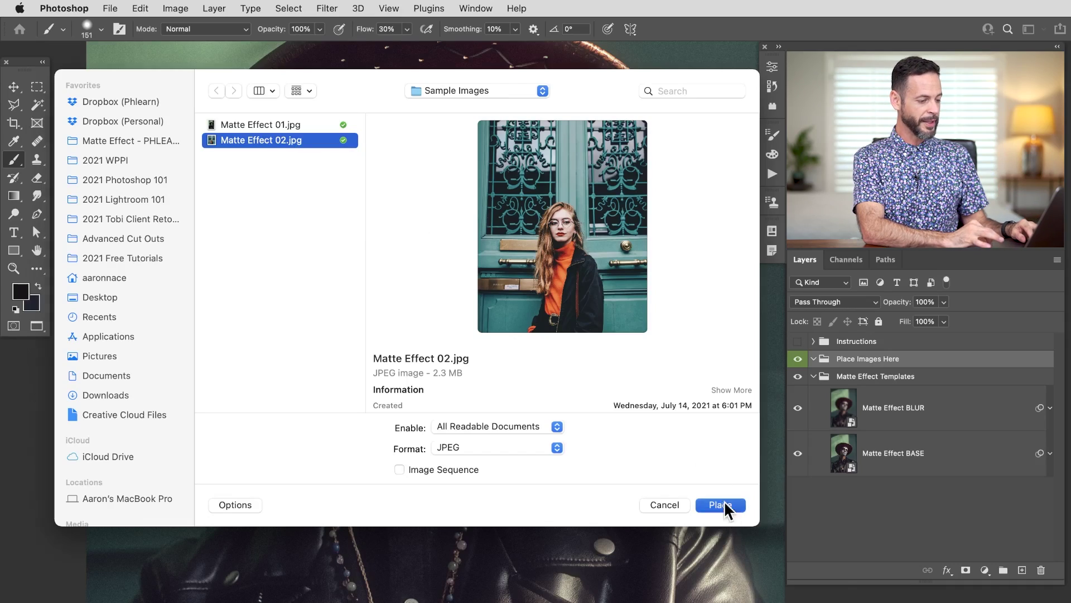
Commit the placed photo and move Matte Effect 02 into the Place Images Here group
key("Return")
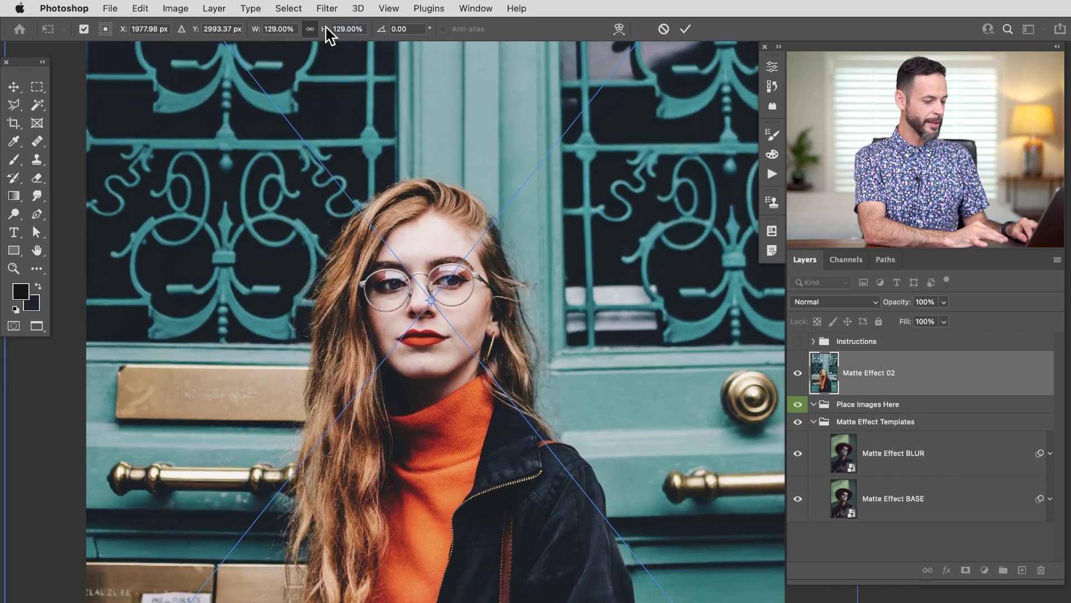
key("b")
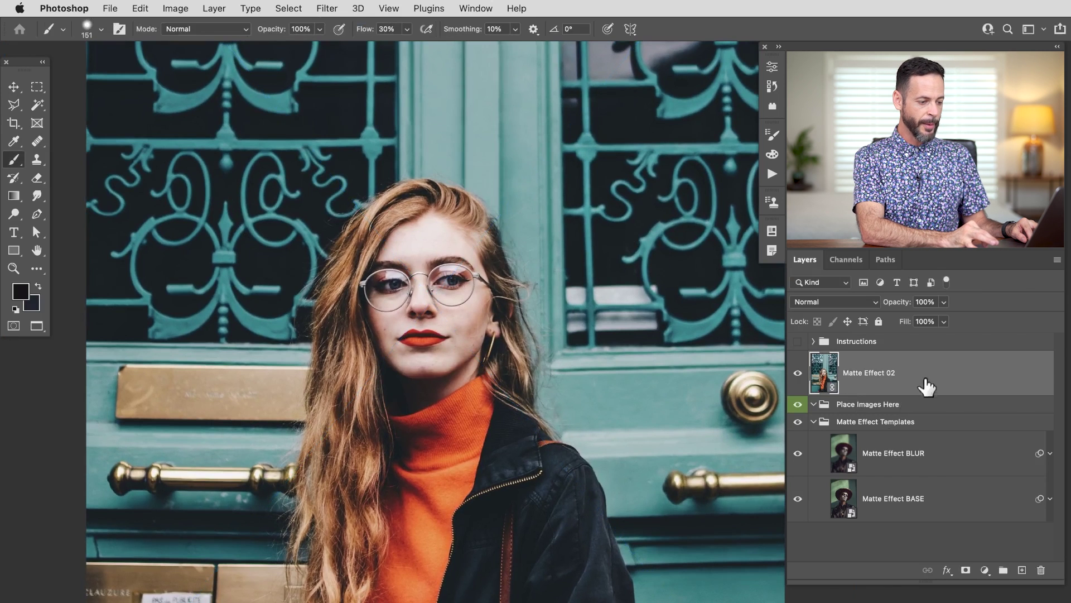
left_click_drag(927, 379, 892, 403)
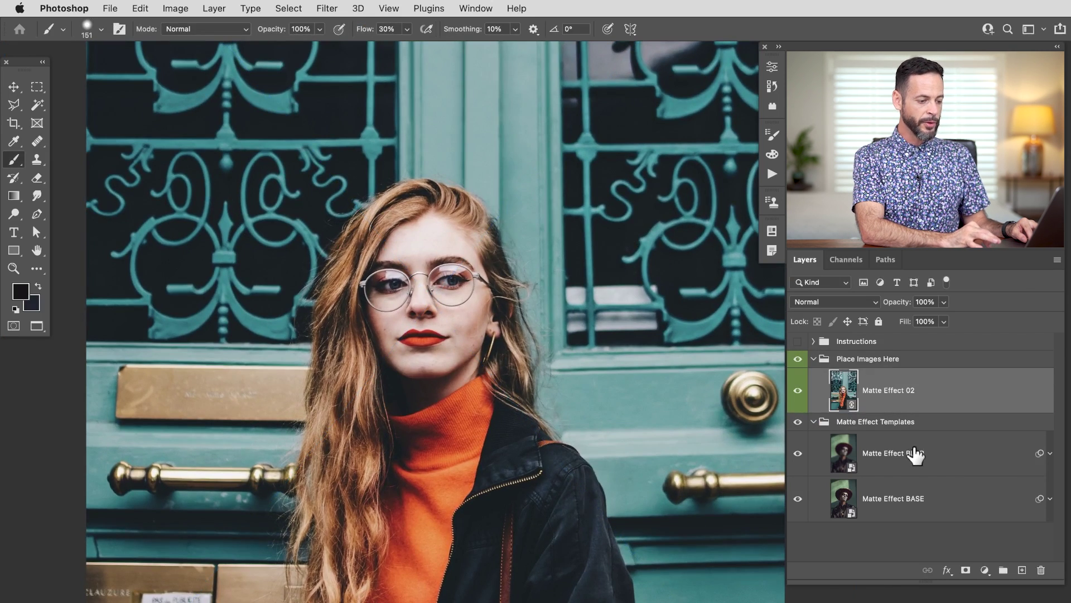
Check the Matte Effect BLUR and BASE layer settings, then select Matte Effect 02
left_click(940, 469)
left_click(931, 499)
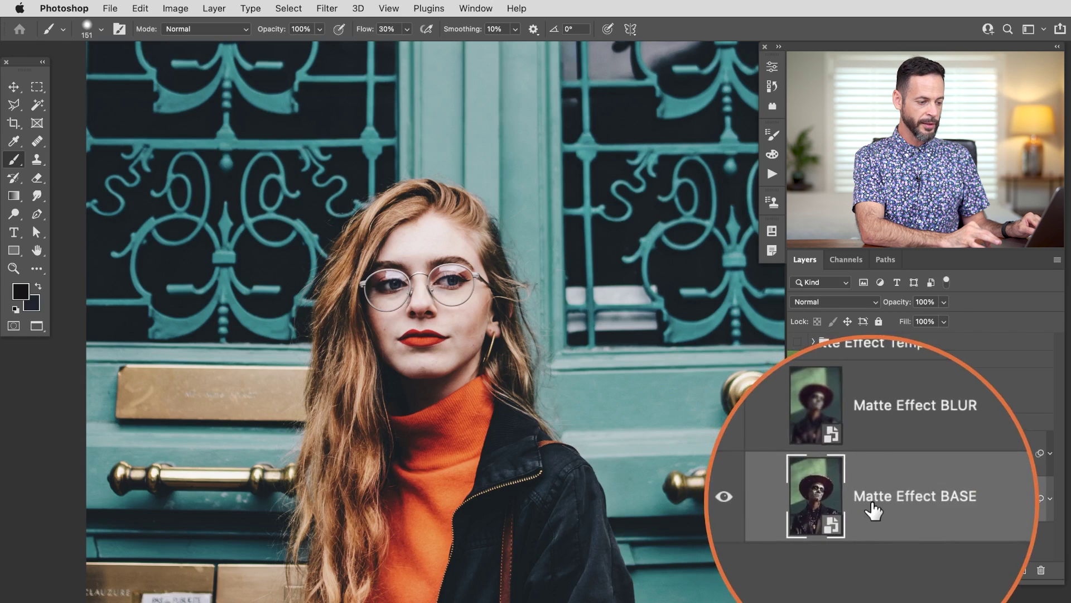
left_click(870, 453)
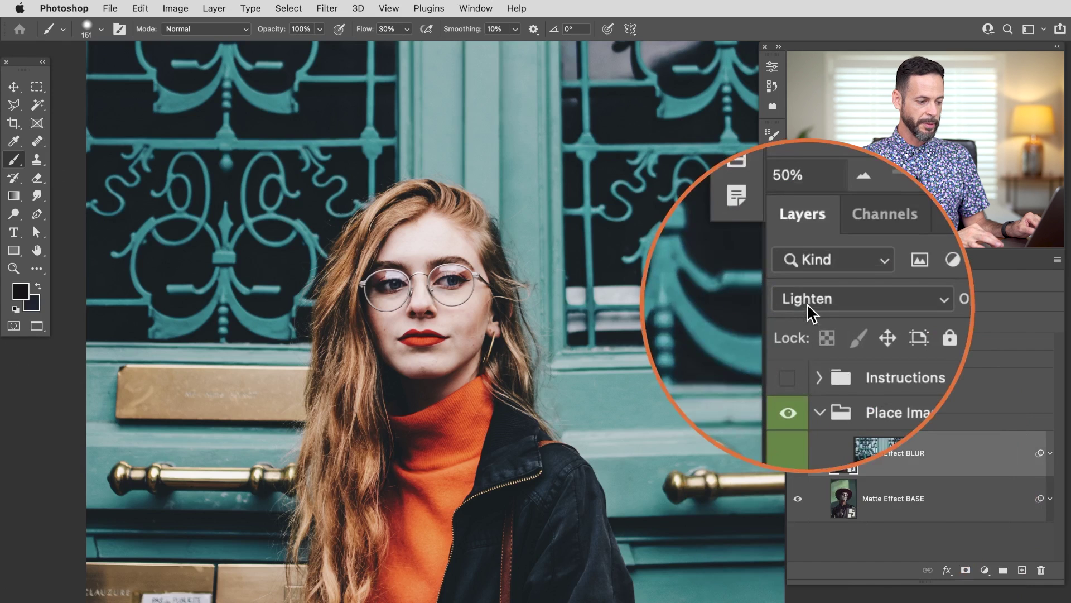
left_click(918, 392)
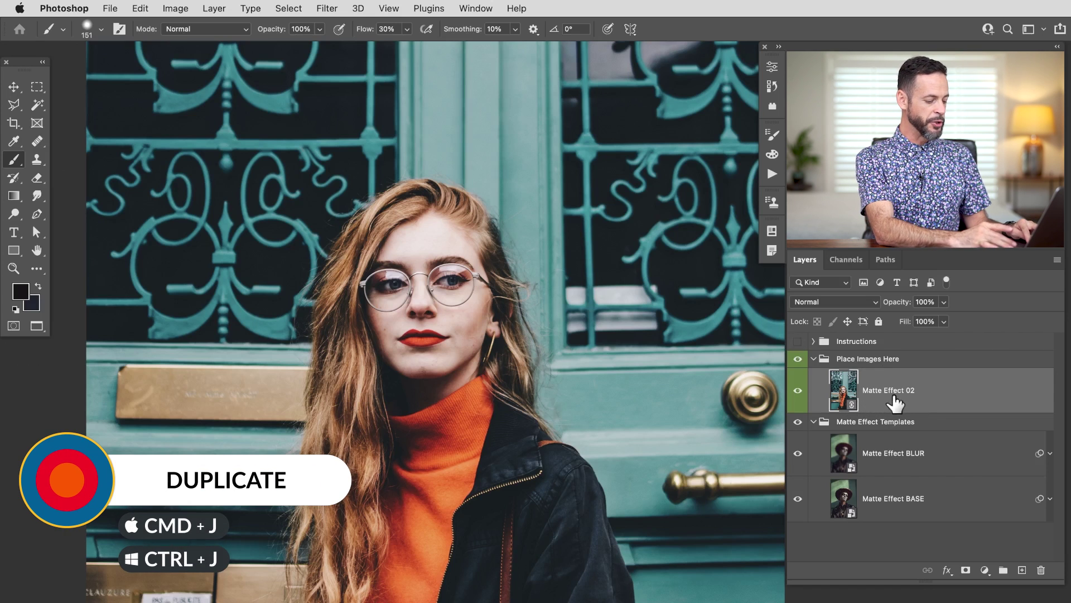
Duplicate Matte Effect 02 and set the copy's blend mode to Lighten
key("super+j")
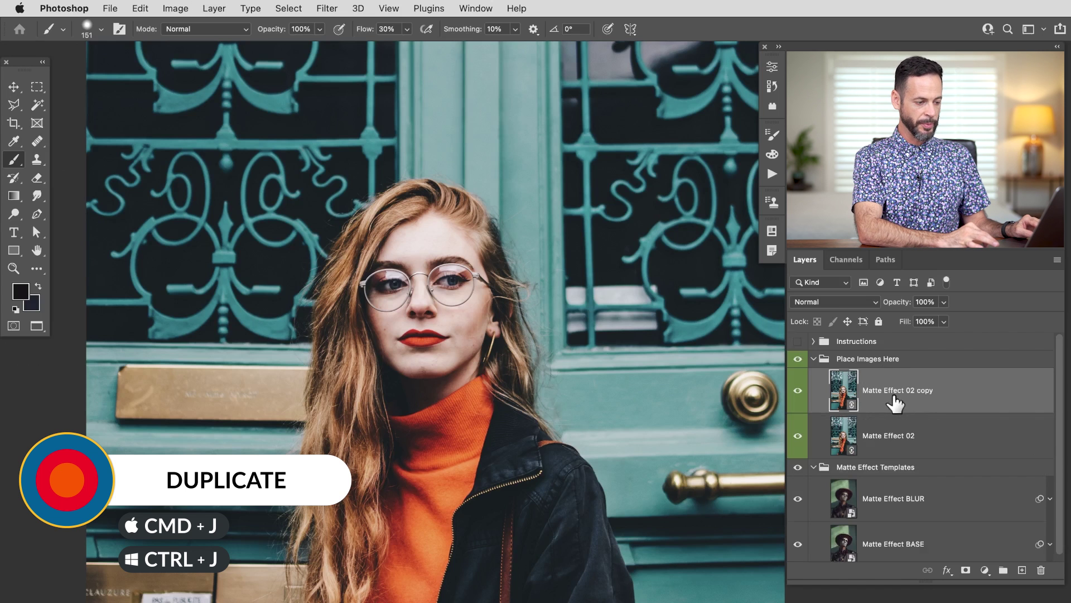
left_click(818, 303)
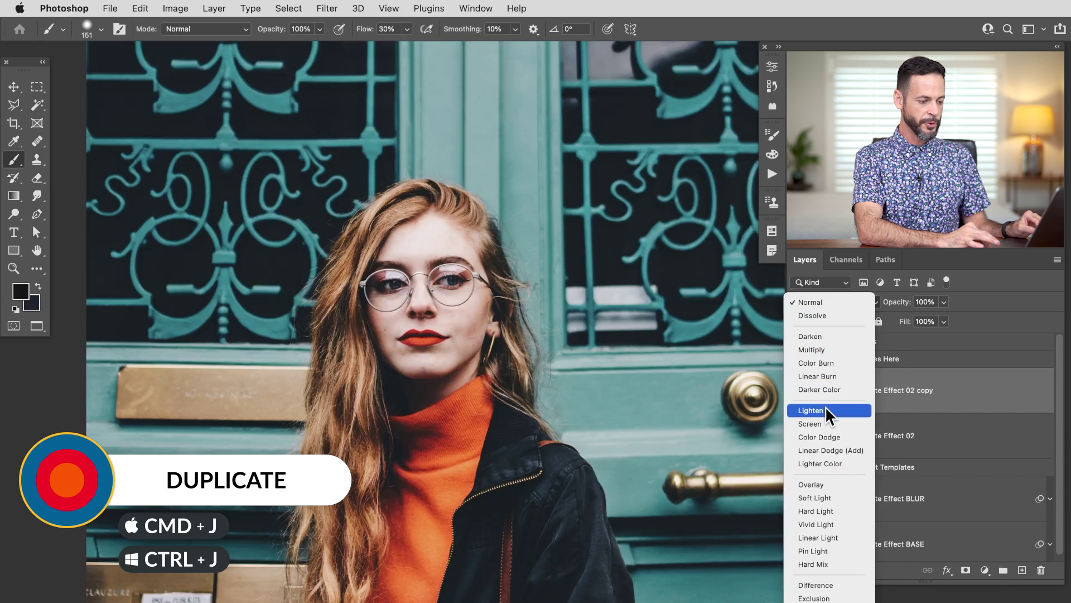
left_click(827, 410)
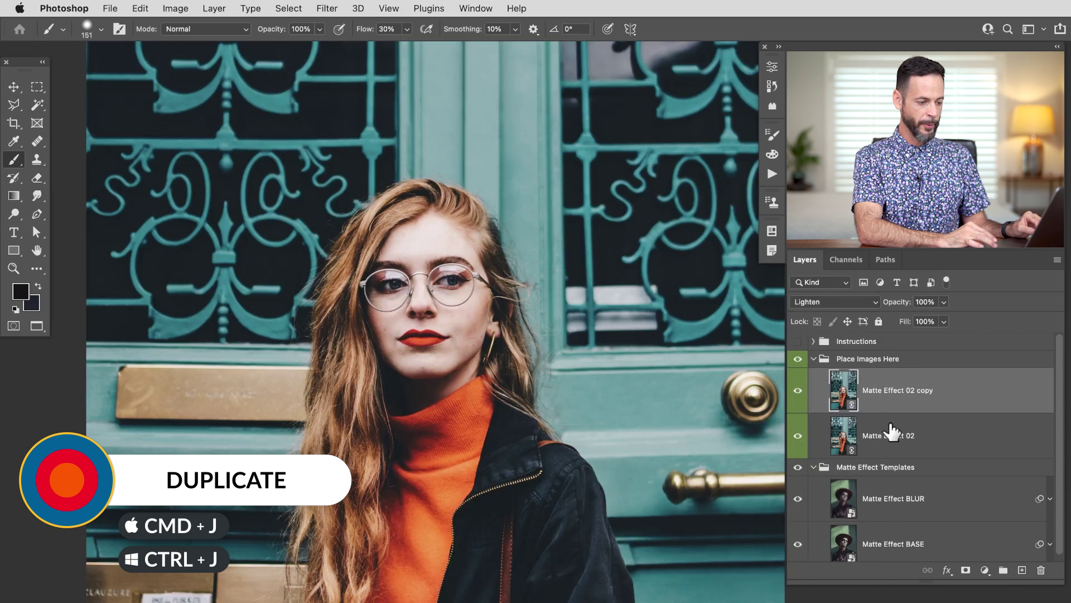
Toggle the Matte Effect 02 copy's visibility to compare the look
left_click(897, 441)
left_click(897, 404)
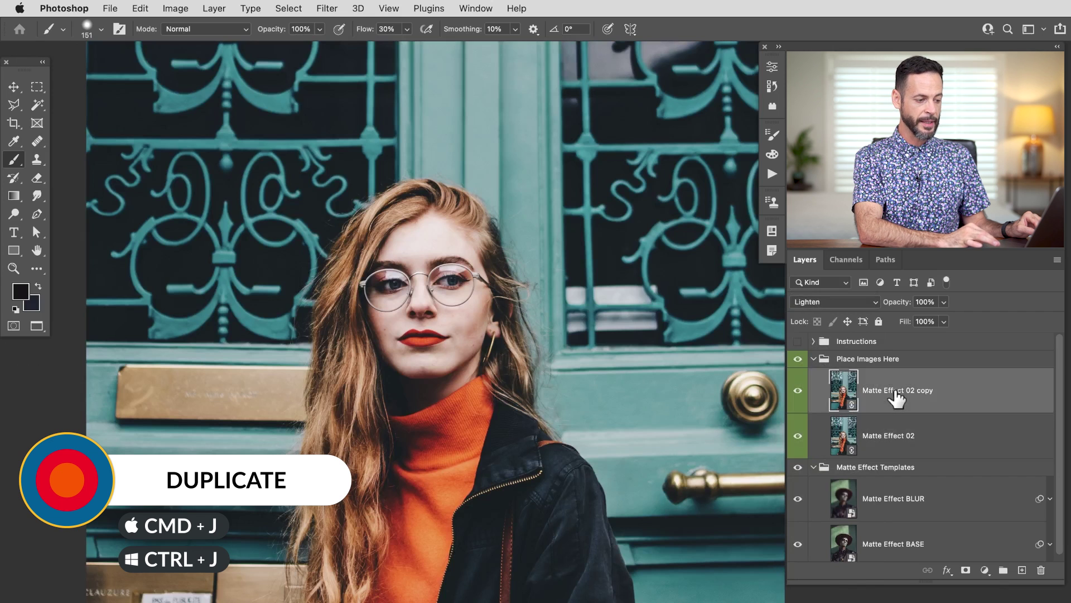
left_click(804, 395)
left_click(804, 395)
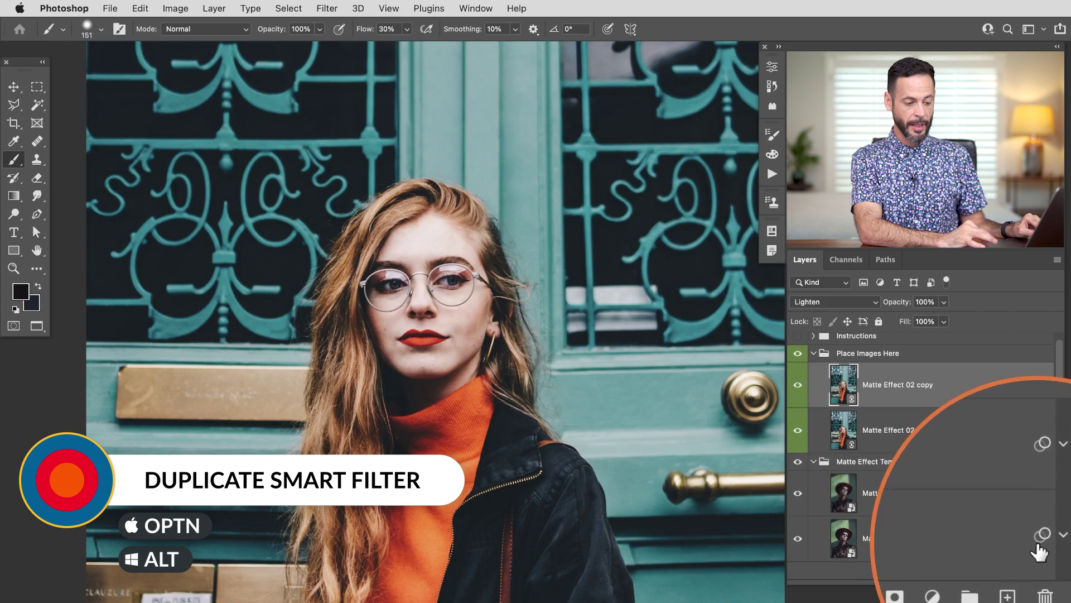
Copy the Matte Effect BASE smart filters onto Matte Effect 02
left_click(1050, 539)
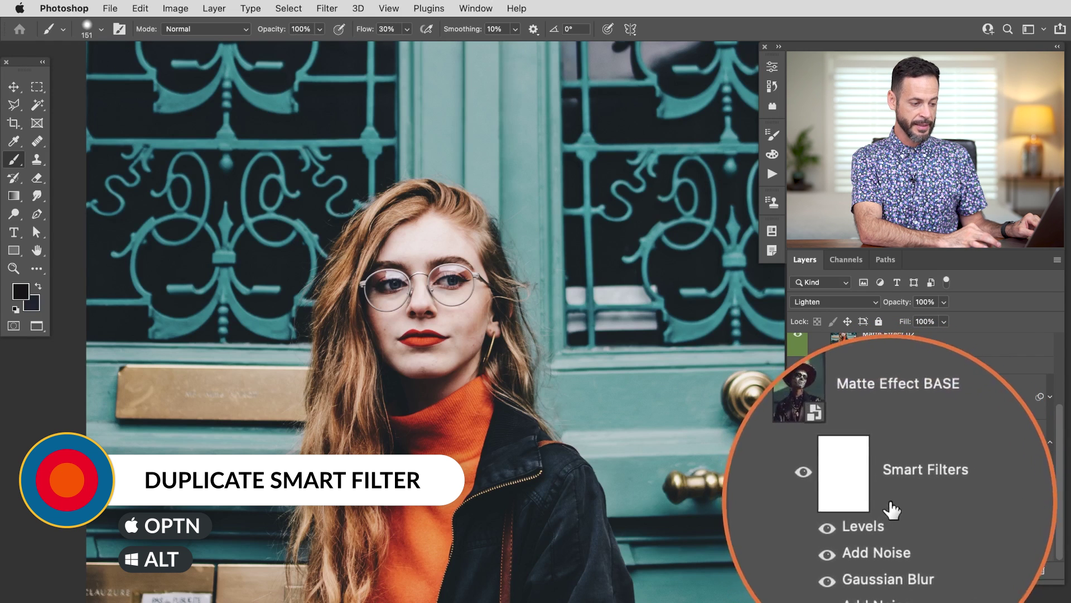
left_click(1049, 444)
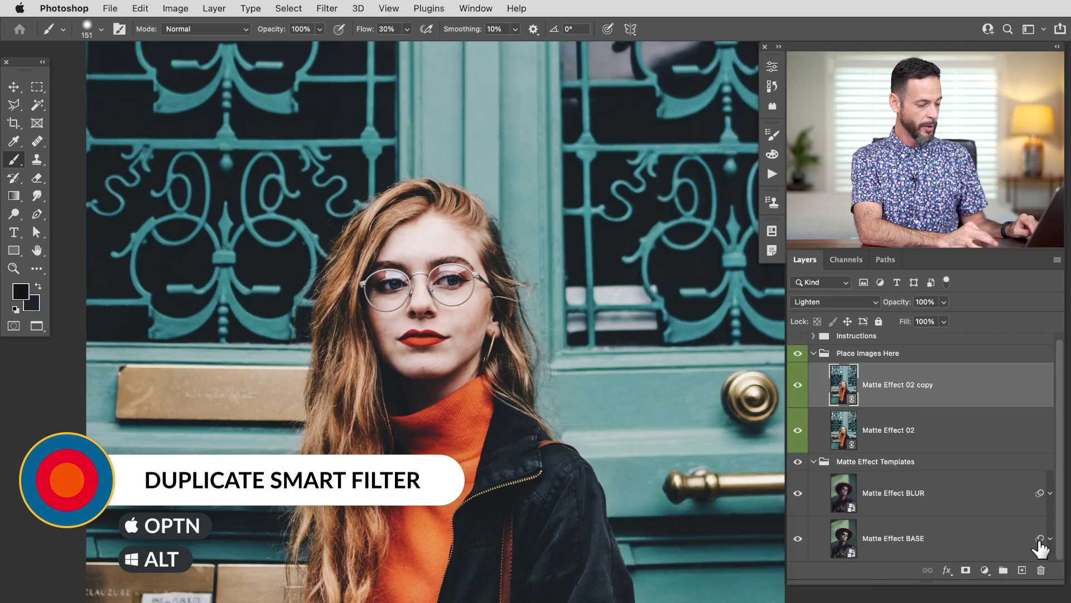
left_click_drag(1040, 540, 1024, 506)
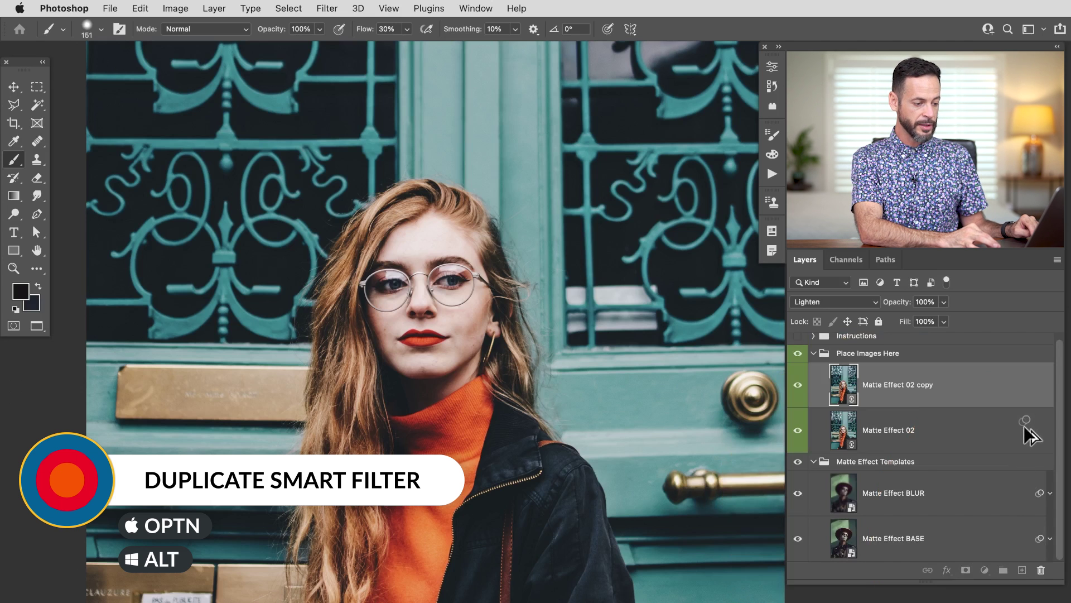
left_click_drag(1026, 429, 1027, 435)
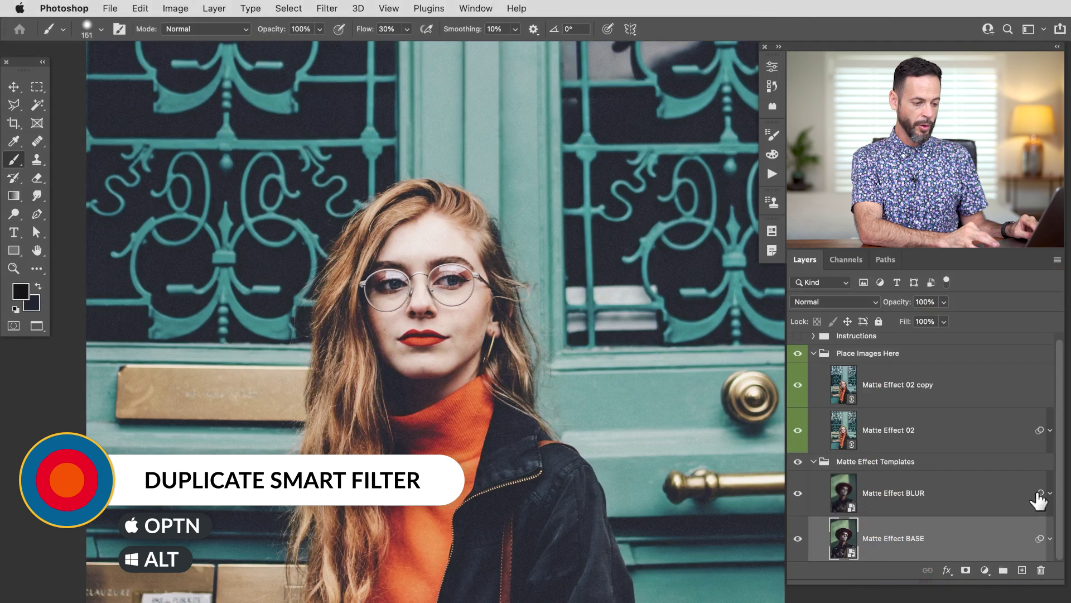
Copy the Matte Effect BLUR smart filters onto the copy and open its Gaussian Blur settings
left_click_drag(1034, 385, 1037, 389)
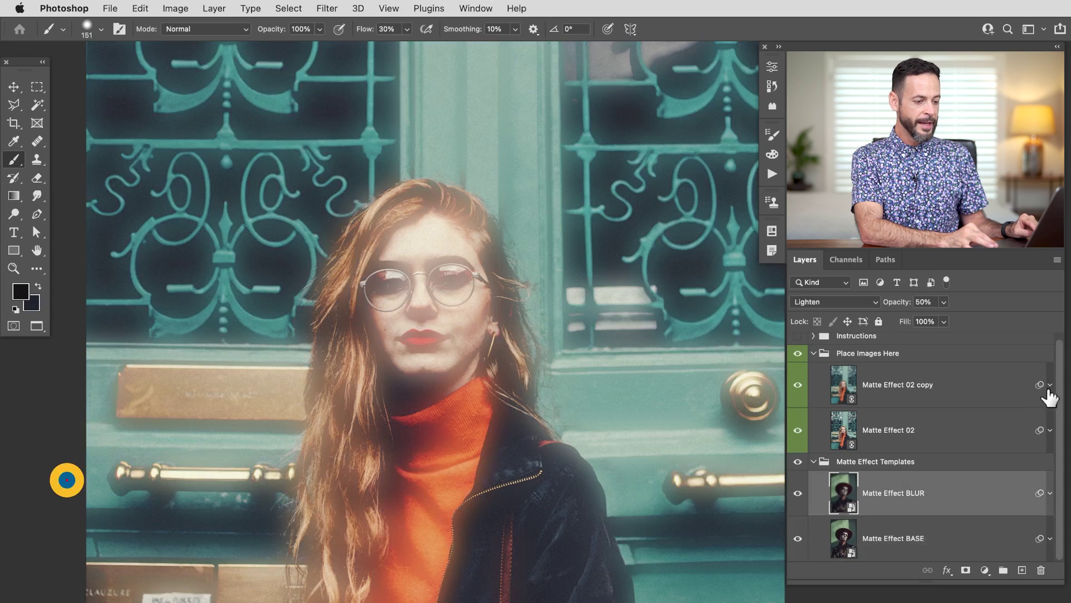
left_click(1050, 386)
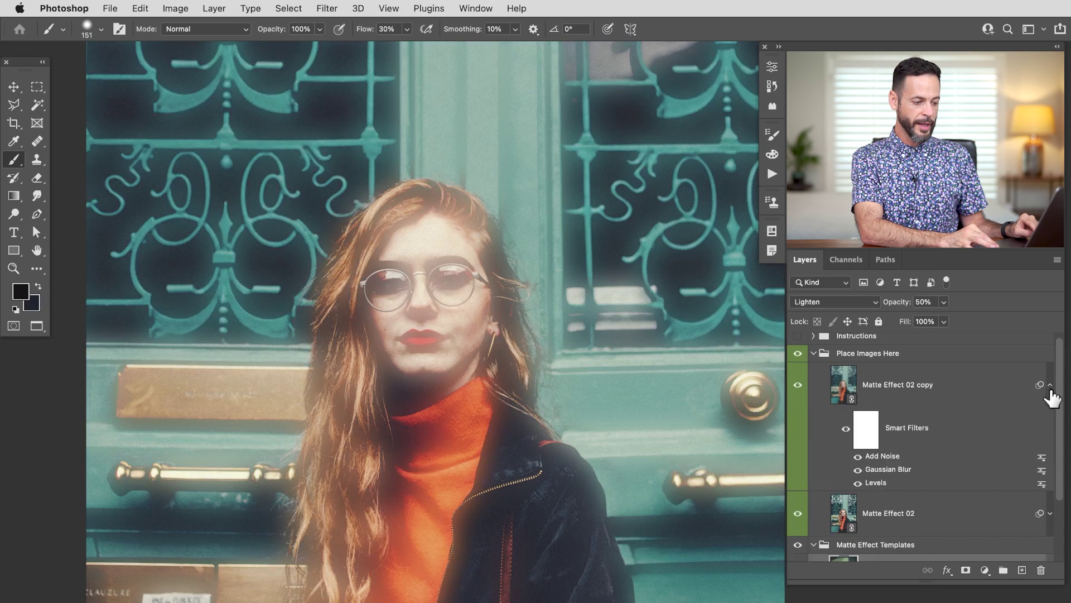
double_click(886, 470)
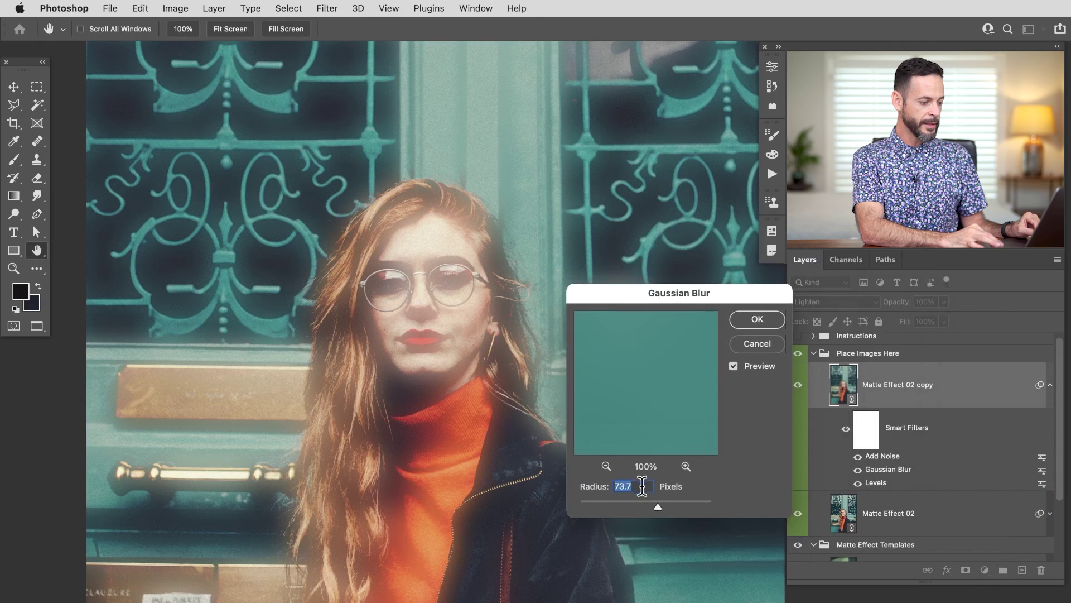
Set the copy's Gaussian Blur radius to 8 pixels, then switch that blur filter off
left_click(625, 504)
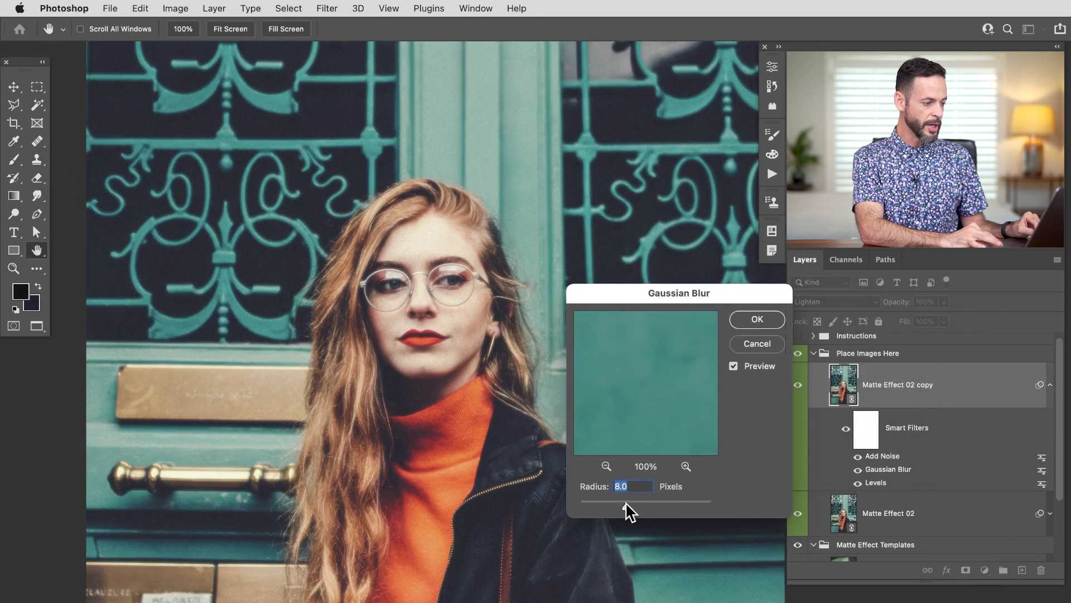
left_click(758, 319)
key("b")
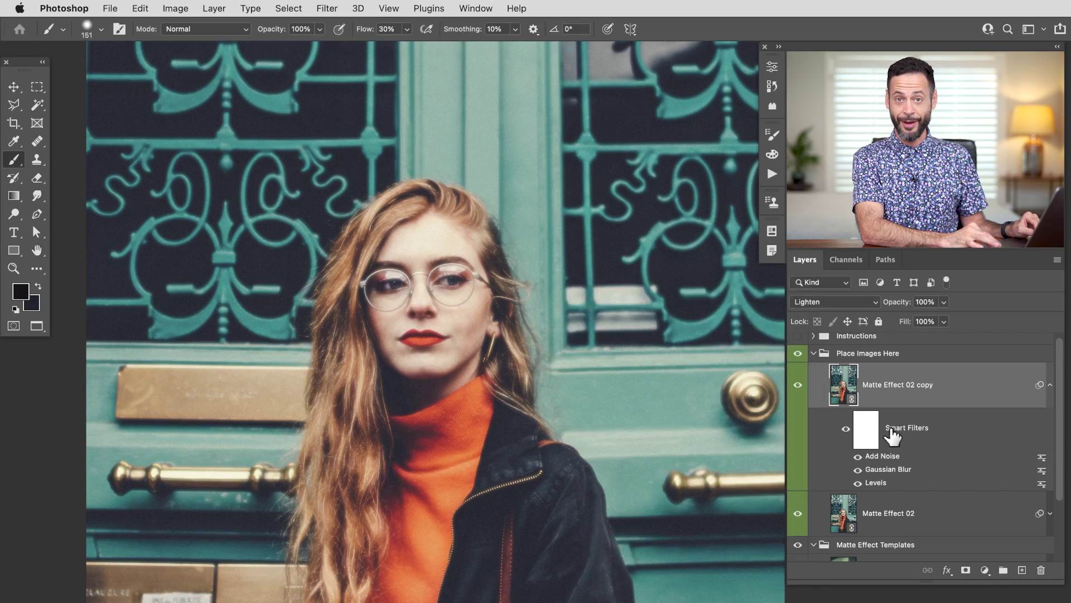
scroll(891, 431, "down", 1)
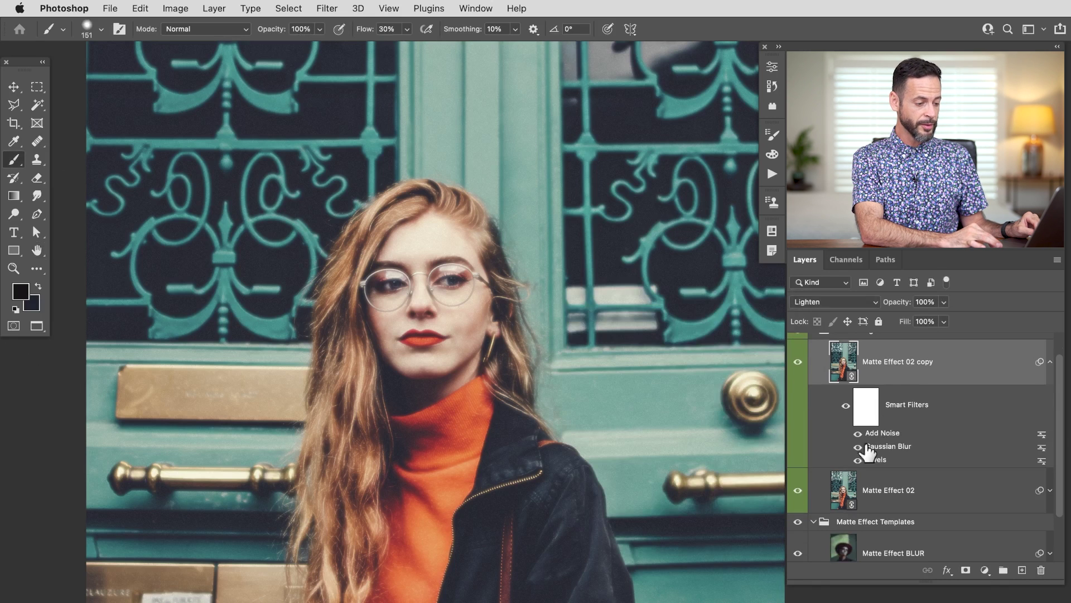
left_click(858, 445)
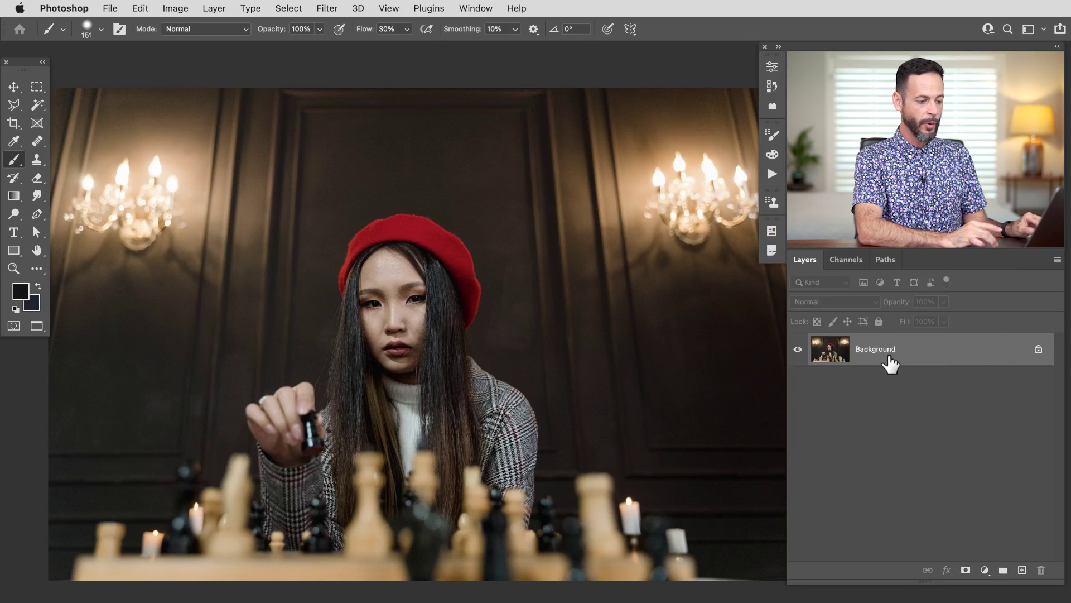
Convert the chess photo's Background layer into a smart object named Layer 0
right_click(889, 358)
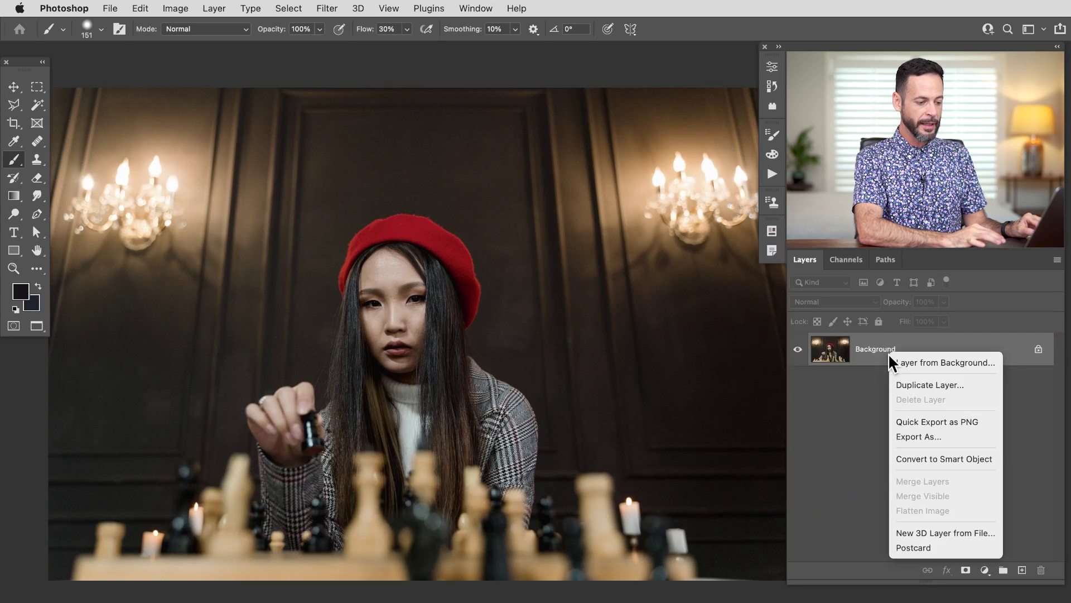
left_click(959, 460)
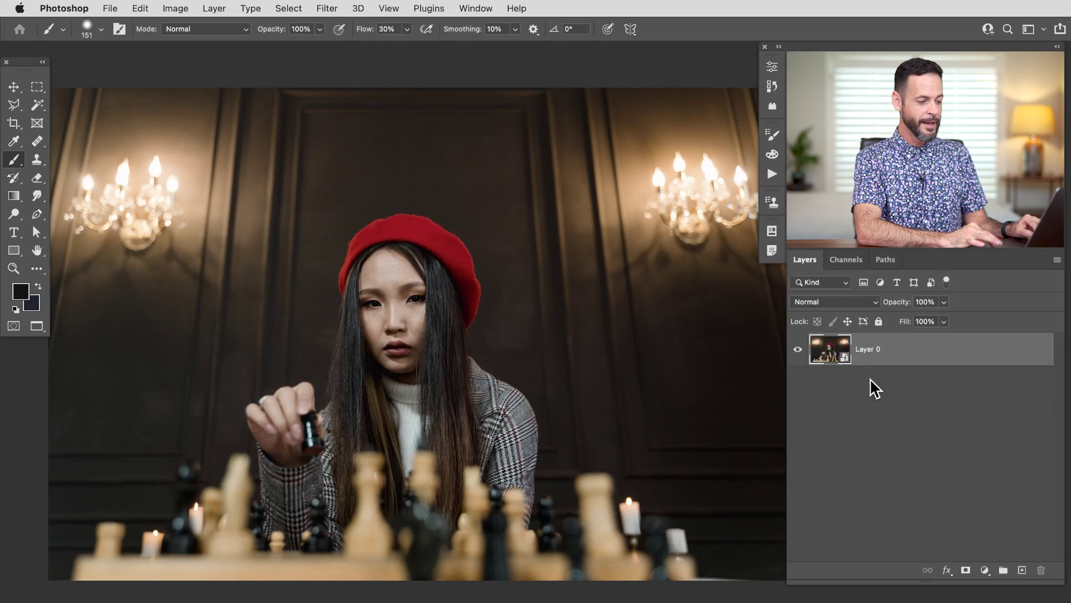
Duplicate Layer 0 and set the Layer 0 copy's blend mode to Lighten
key("super+j")
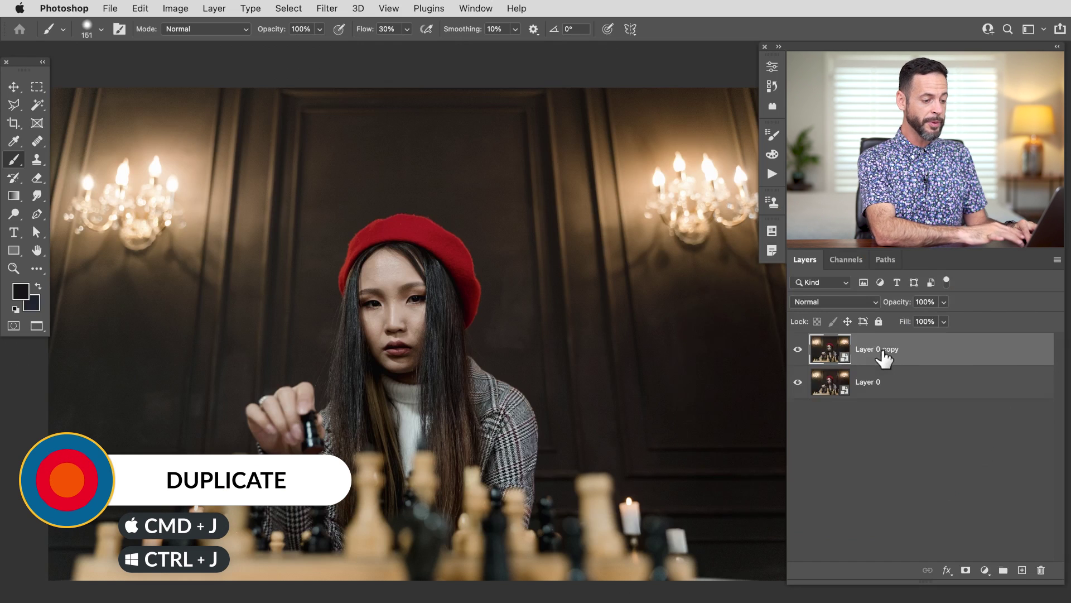
left_click(823, 304)
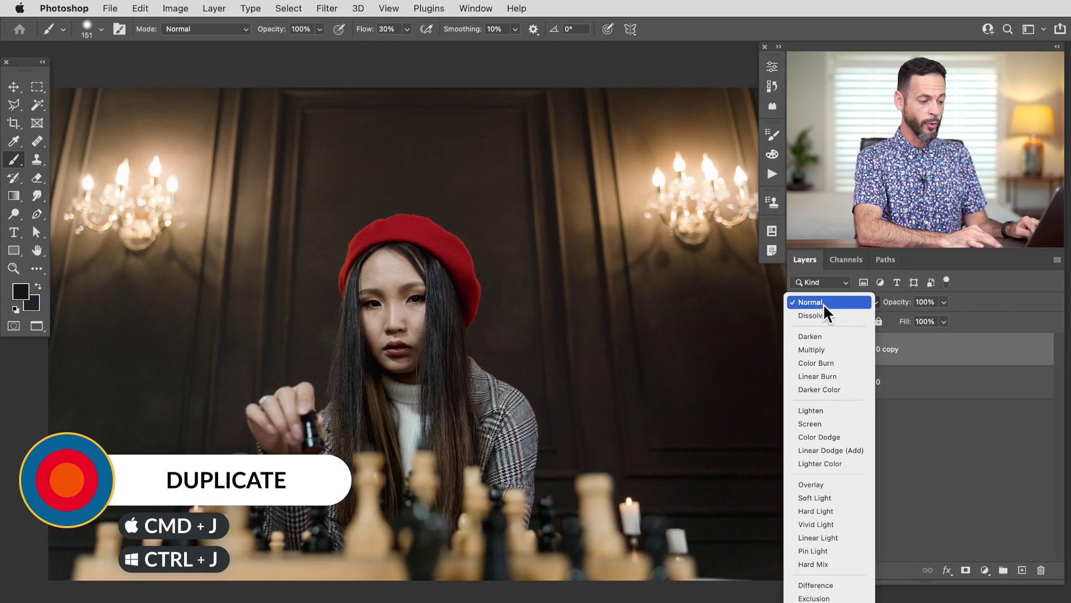
left_click(829, 409)
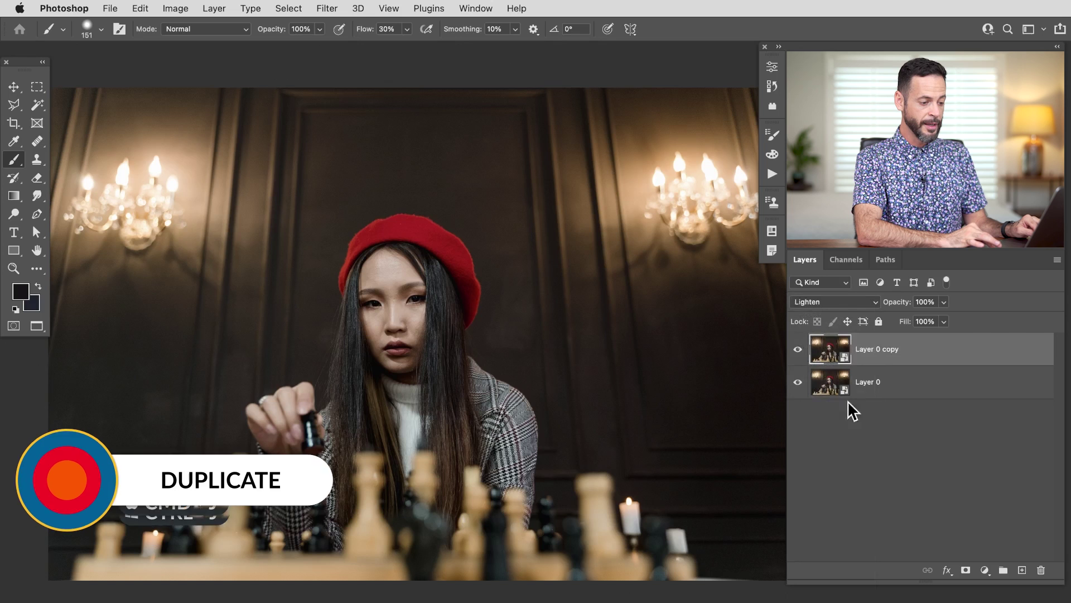
left_click(890, 391)
left_click(911, 361)
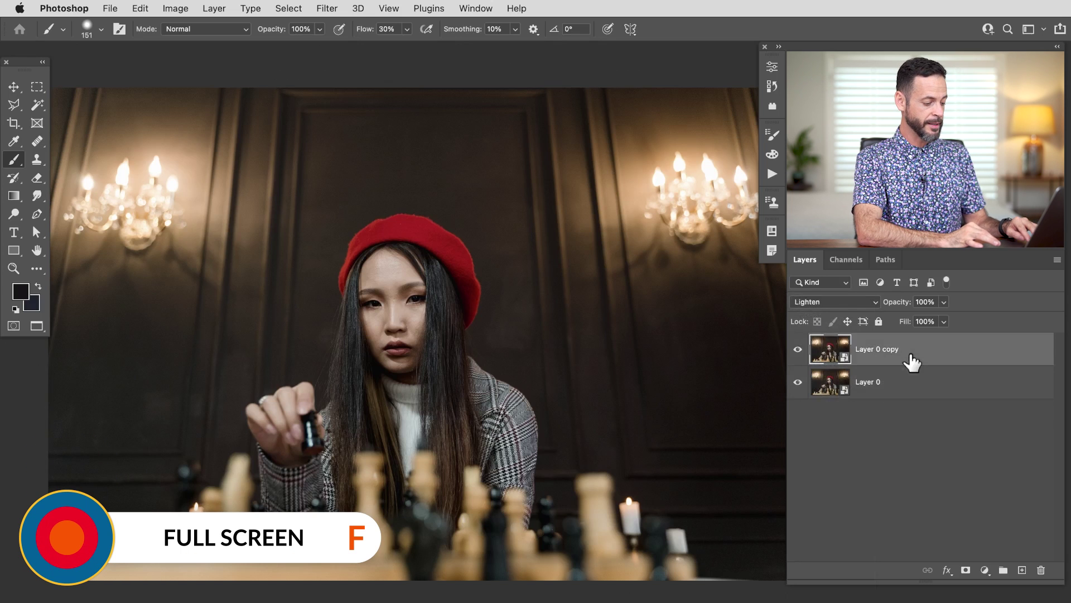
Drag Matte Effect BLUR and BASE from the template into the chess photo and hide them
key("f")
key("f")
left_click(247, 72)
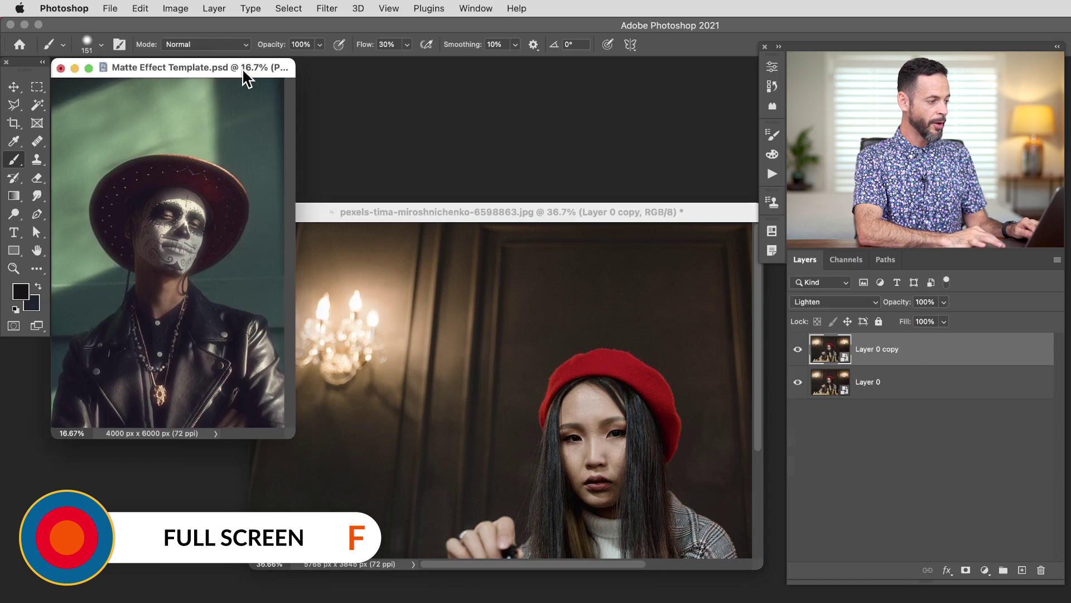
left_click(892, 414)
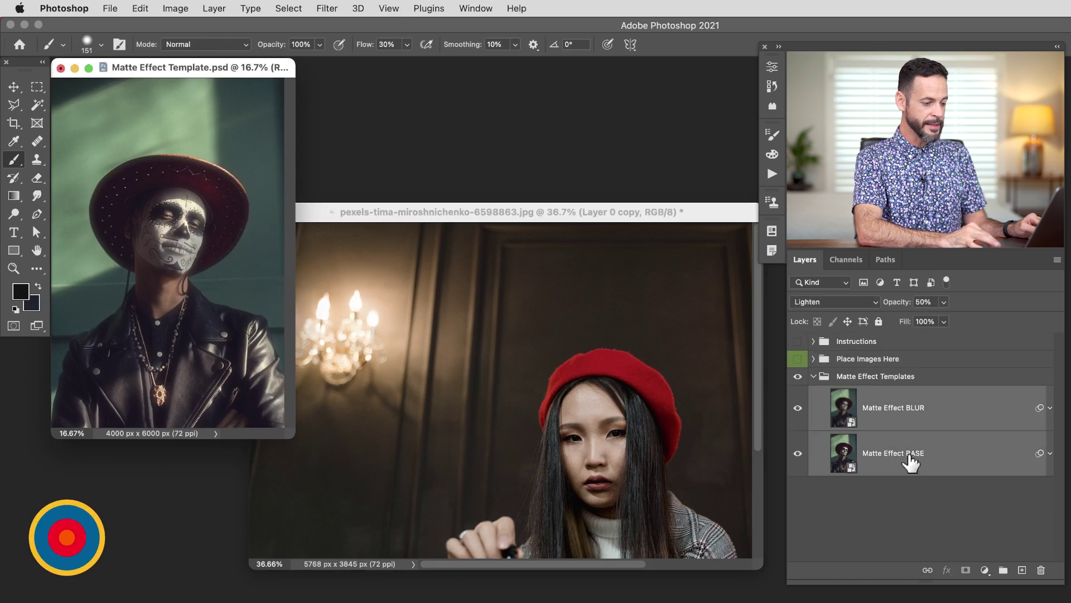
key("v")
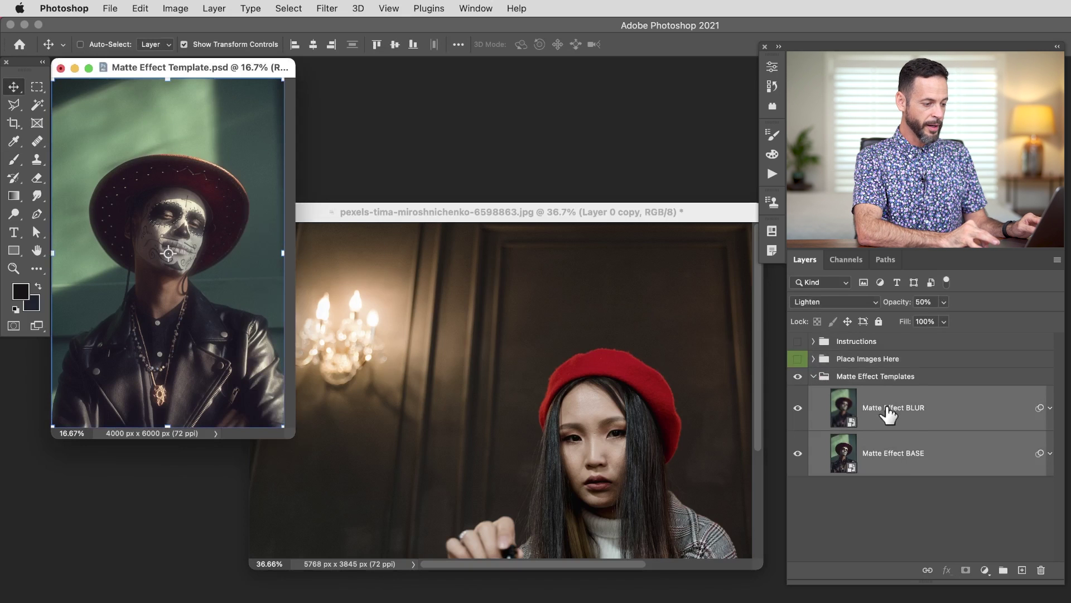
left_click_drag(888, 416, 511, 365)
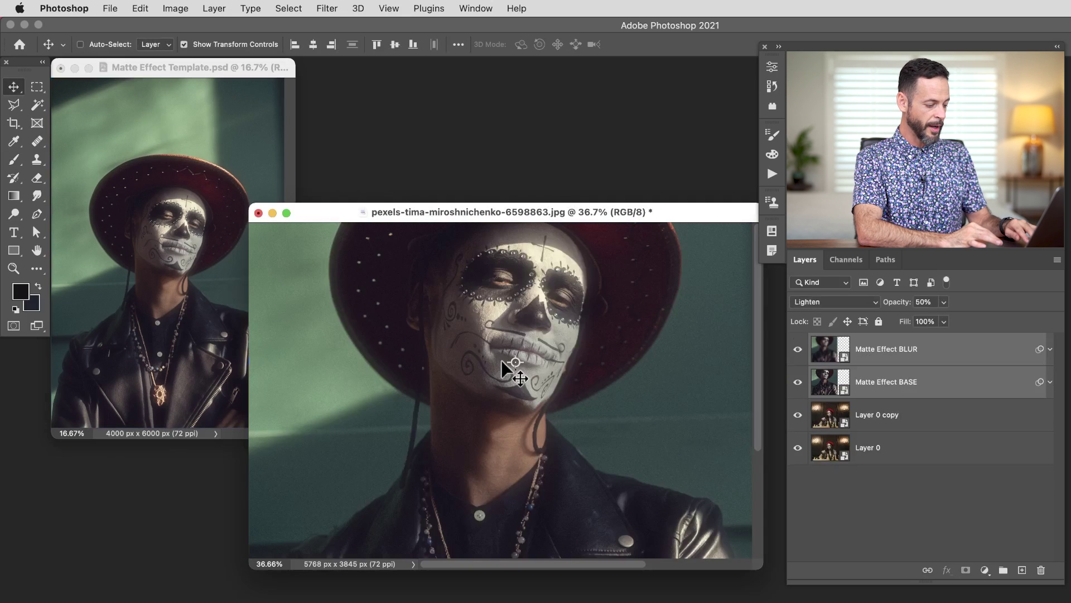
left_click(798, 414)
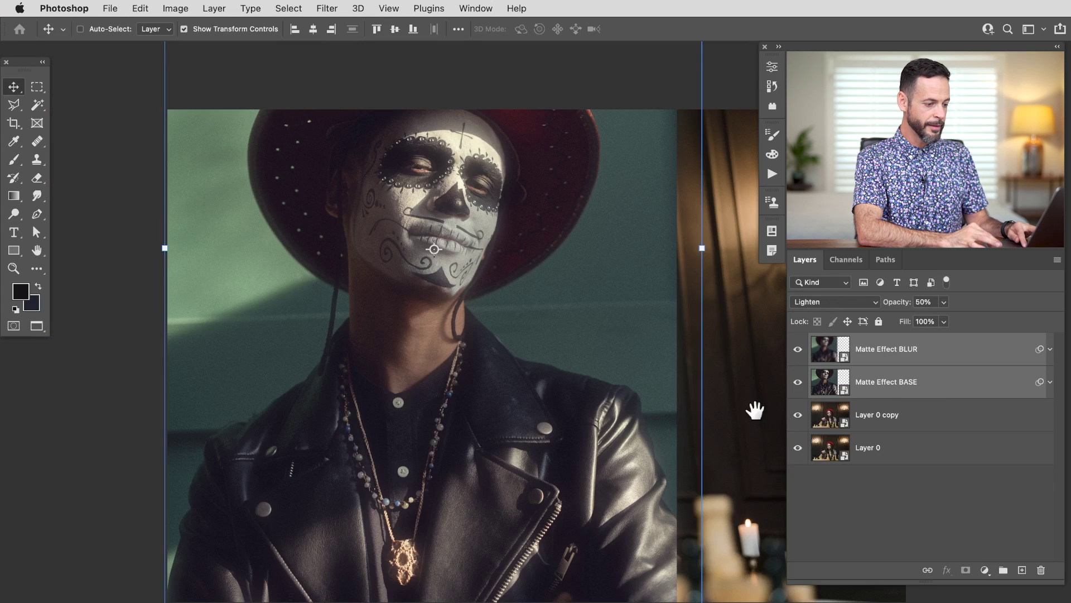
left_click_drag(756, 411, 610, 412)
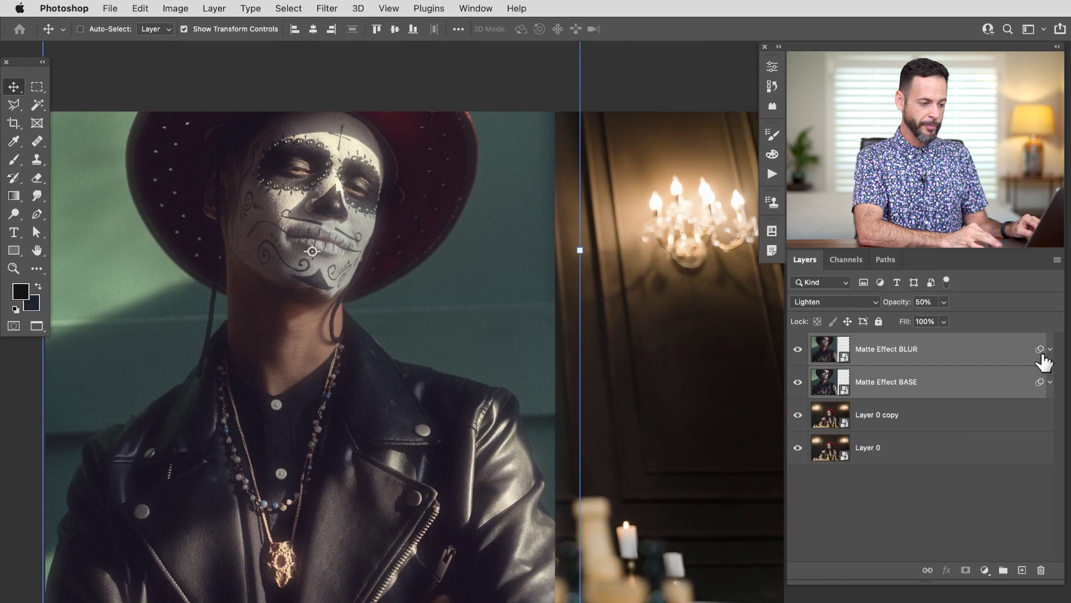
left_click(1005, 360)
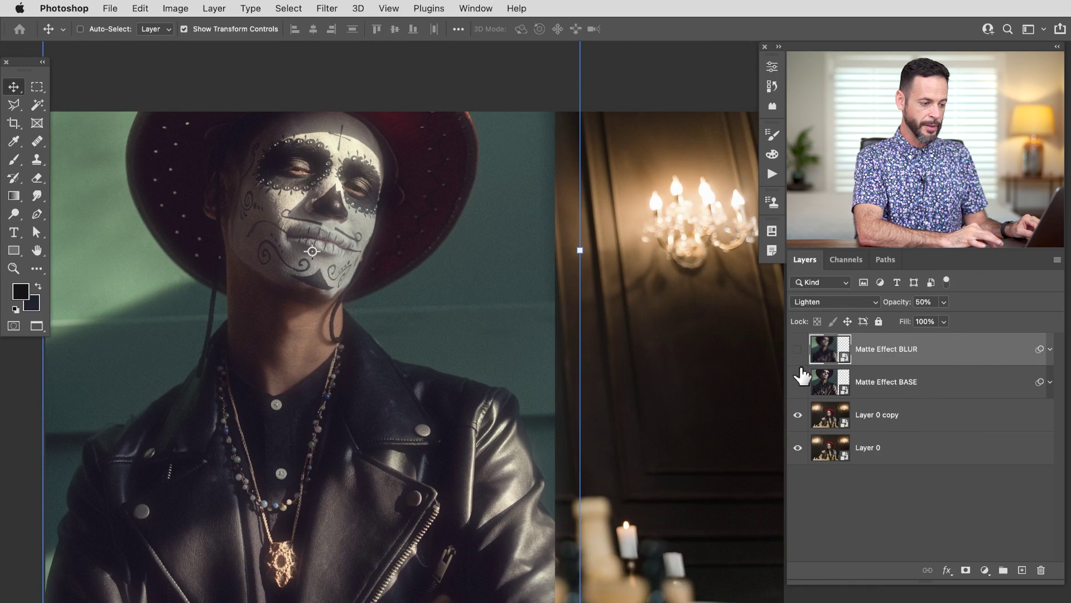
left_click(798, 382)
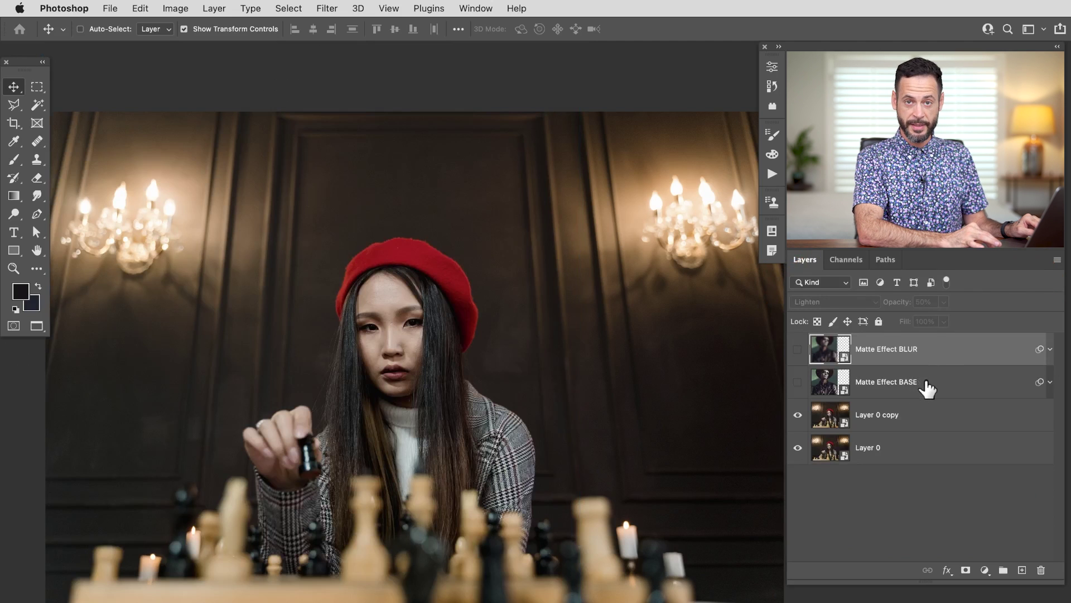
left_click(907, 455)
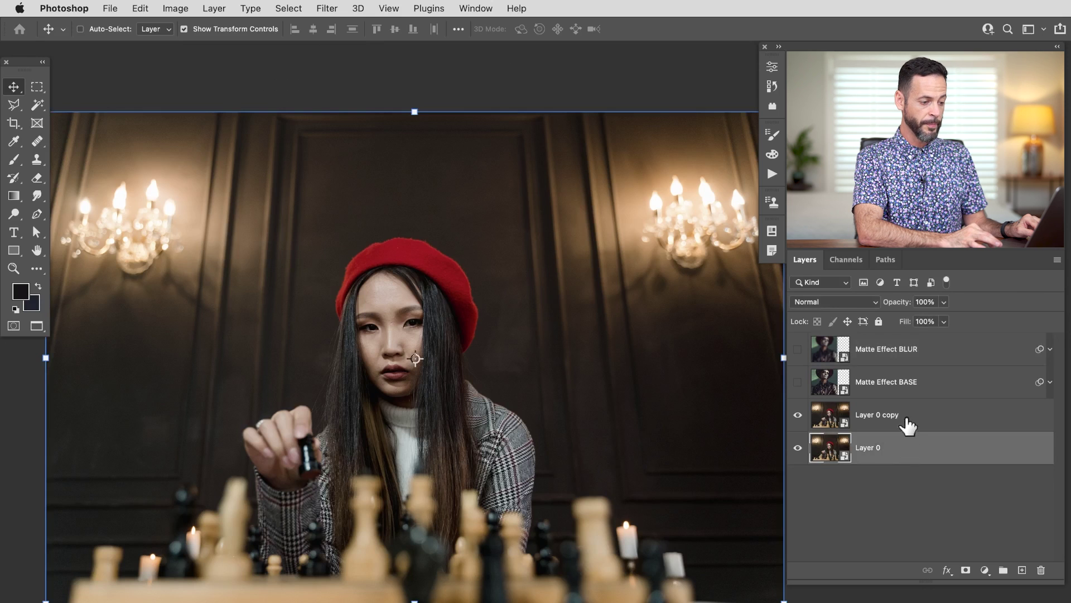
Copy BLUR's smart filters onto Layer 0 copy and BASE's onto Layer 0
left_click(909, 421)
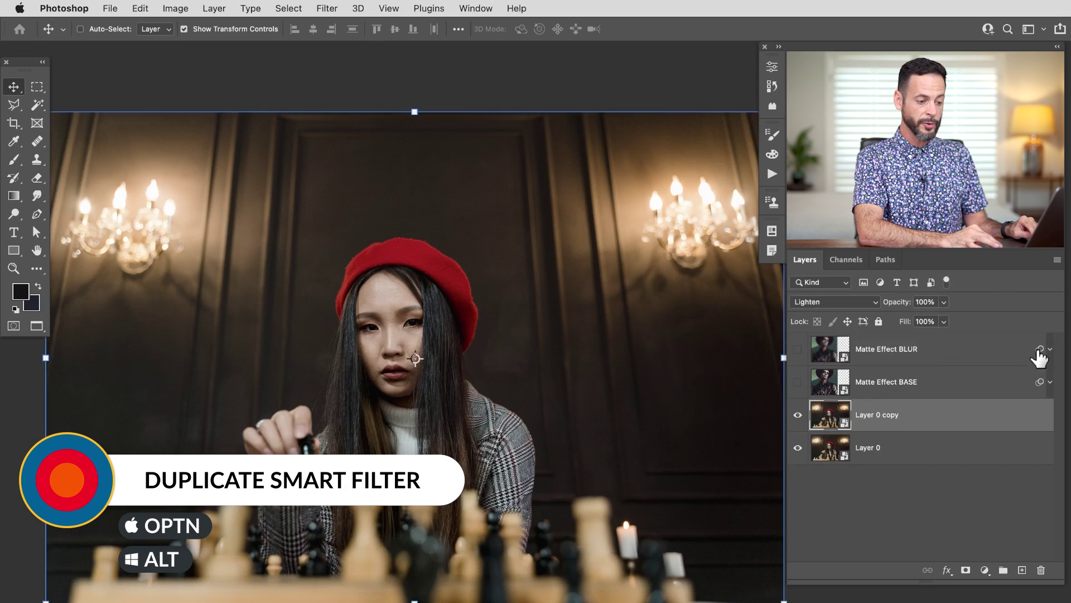
left_click_drag(1039, 357, 1033, 418)
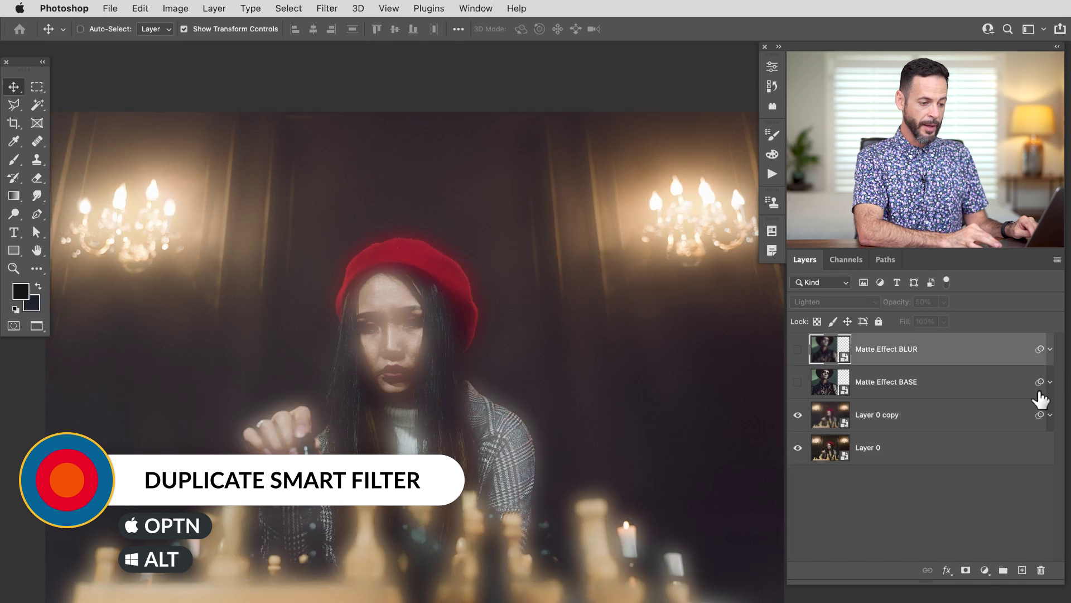
left_click_drag(1039, 381, 1027, 448)
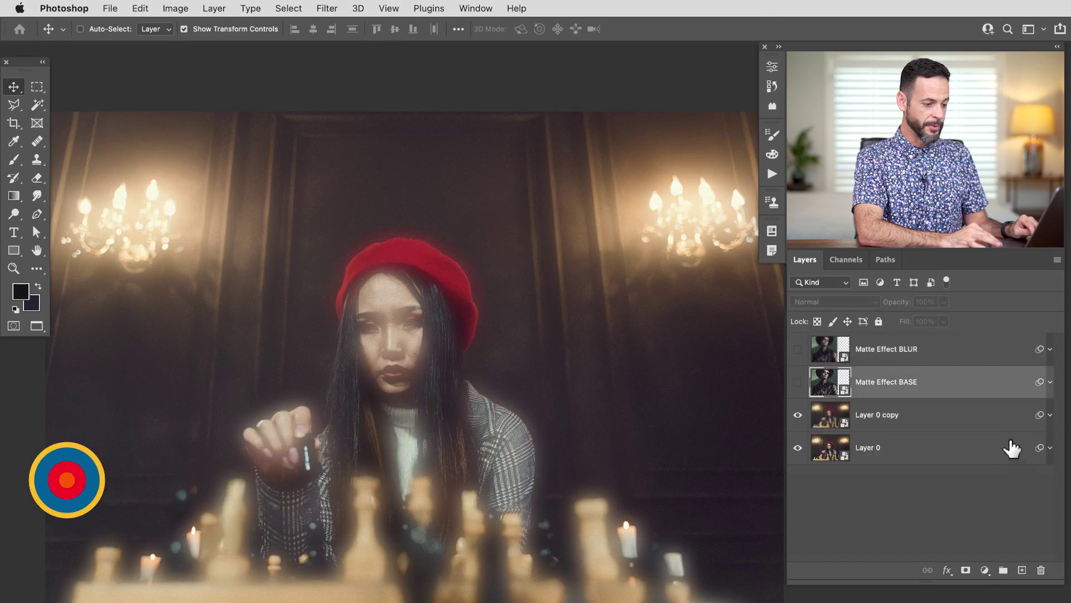
Set Layer 0 copy's Gaussian Blur radius to 7.0 pixels
left_click(1051, 416)
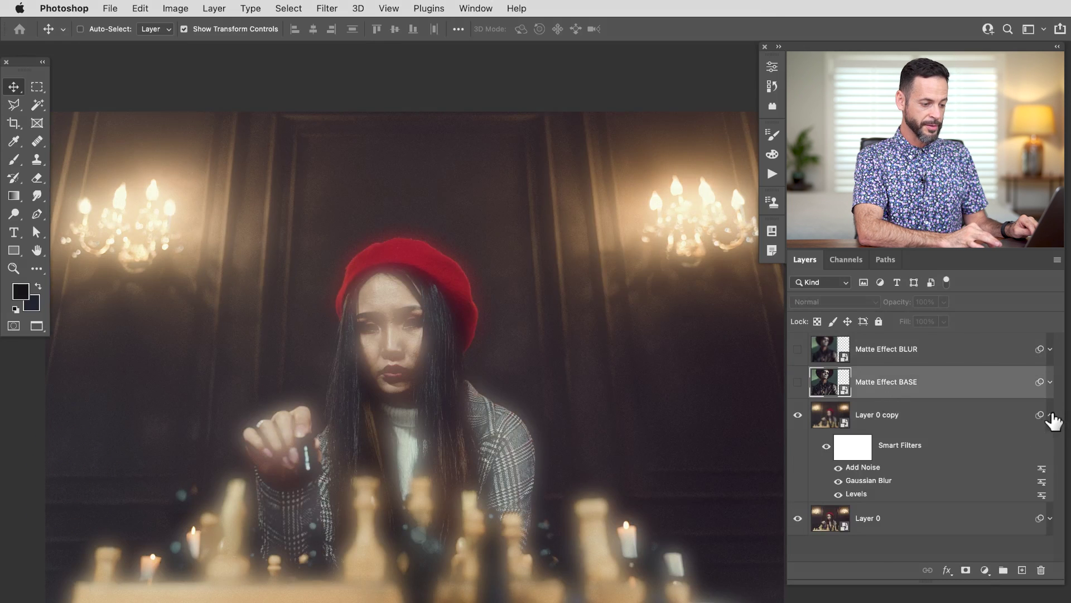
double_click(872, 481)
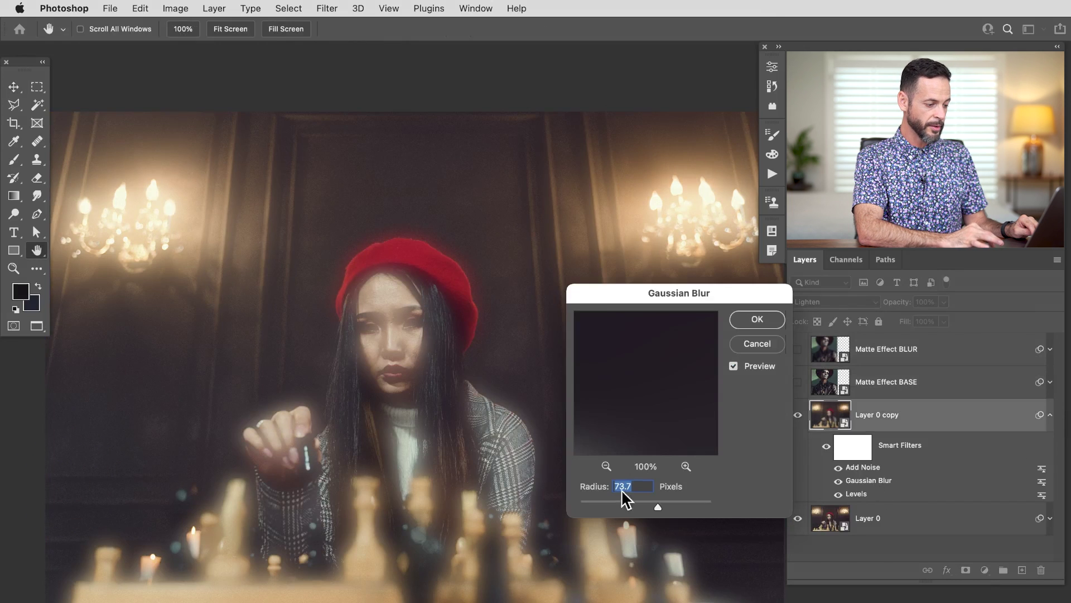
left_click(637, 503)
left_click_drag(626, 501, 623, 501)
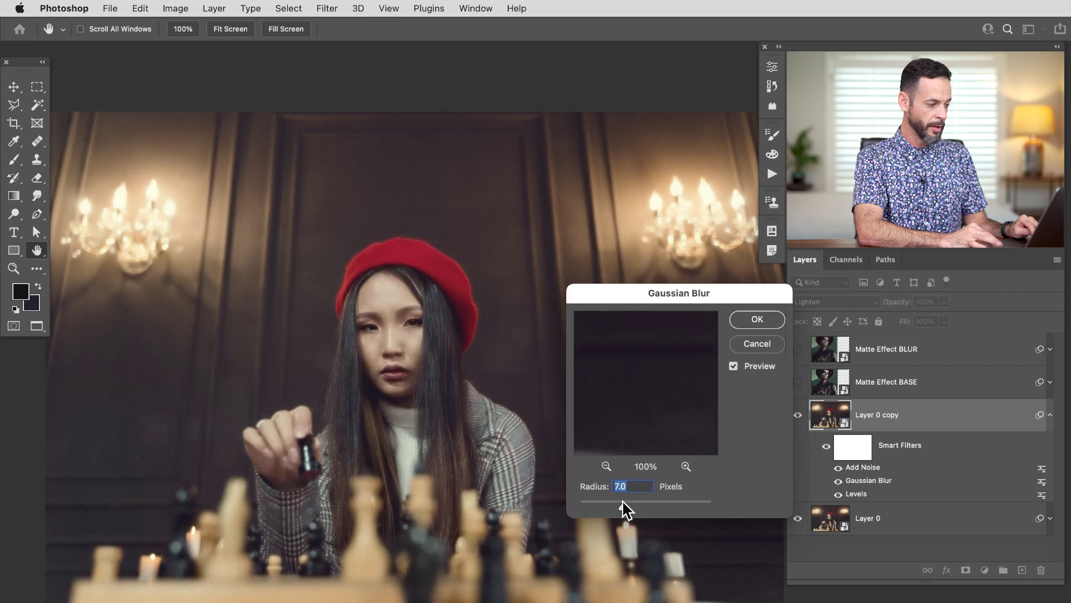
left_click(751, 321)
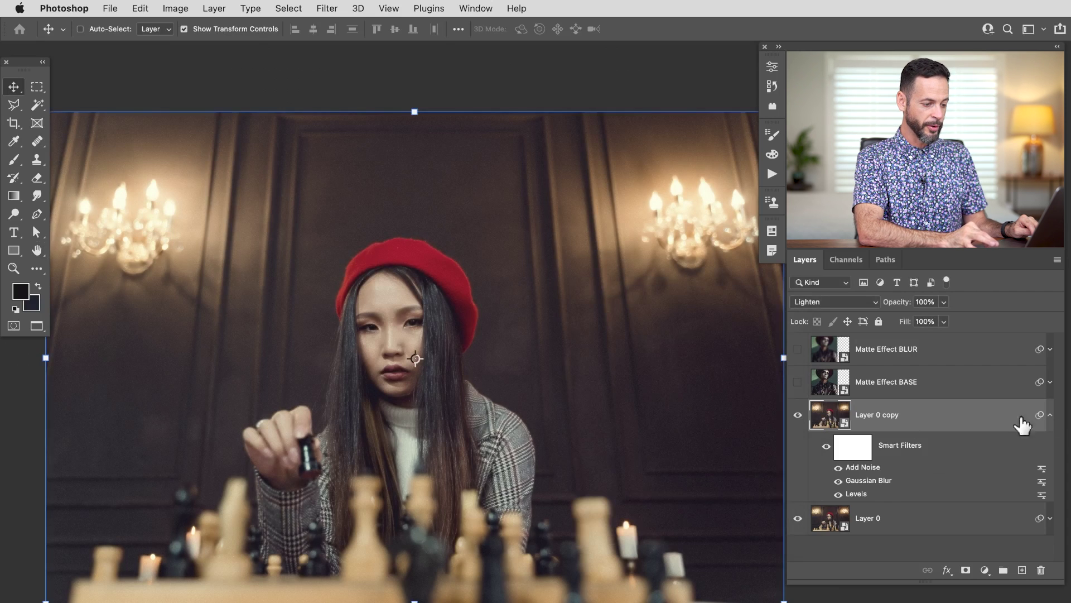
Toggle Layer 0 copy, its Gaussian Blur, and Layer 0's filters to compare the haze
left_click(1050, 519)
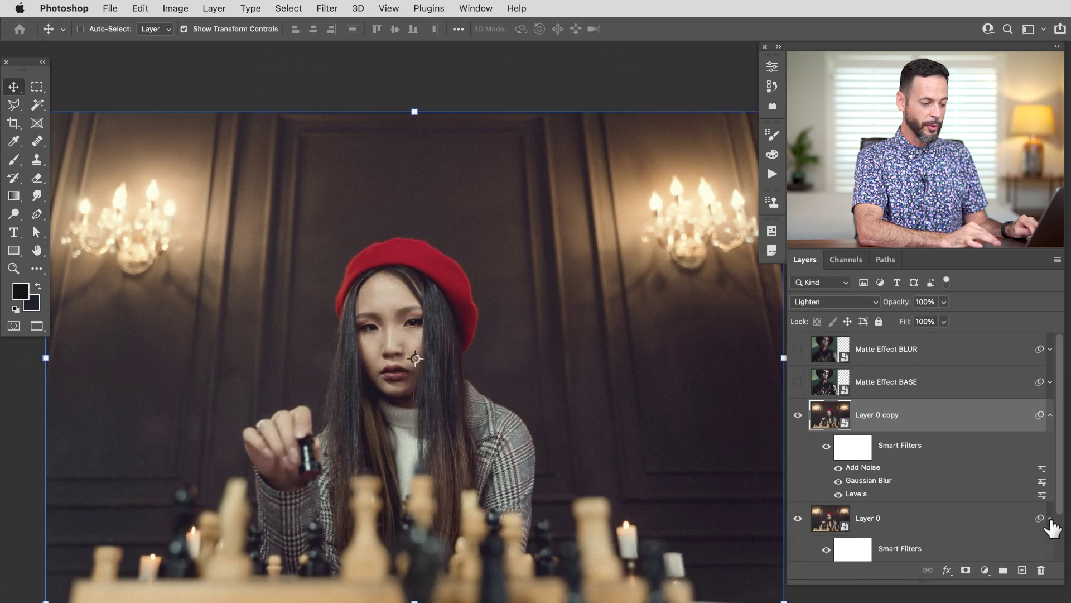
scroll(963, 466, "down", 3)
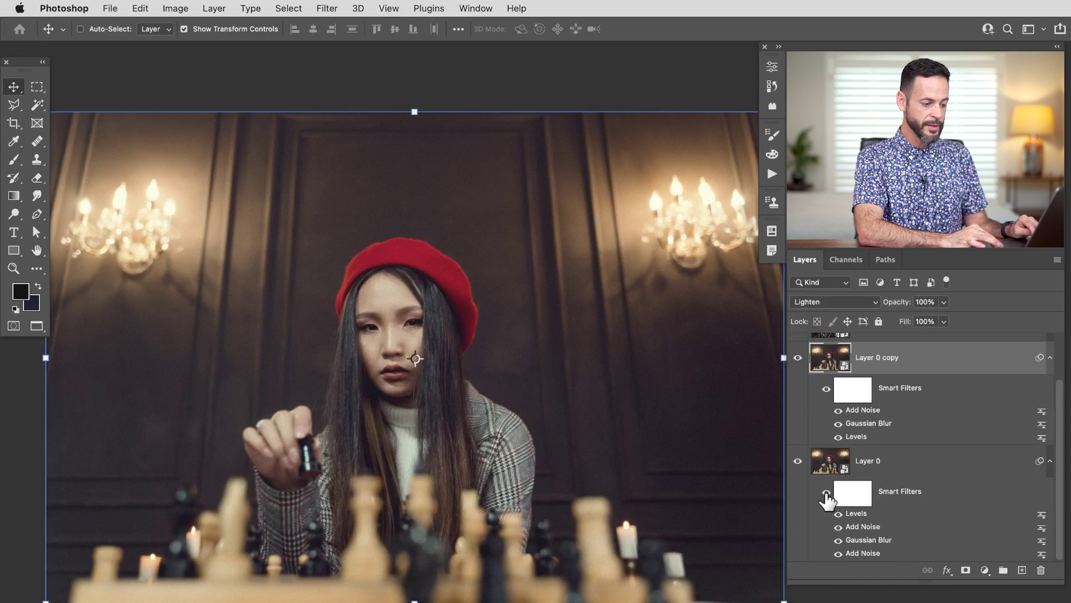
left_click(827, 499)
left_click(799, 357)
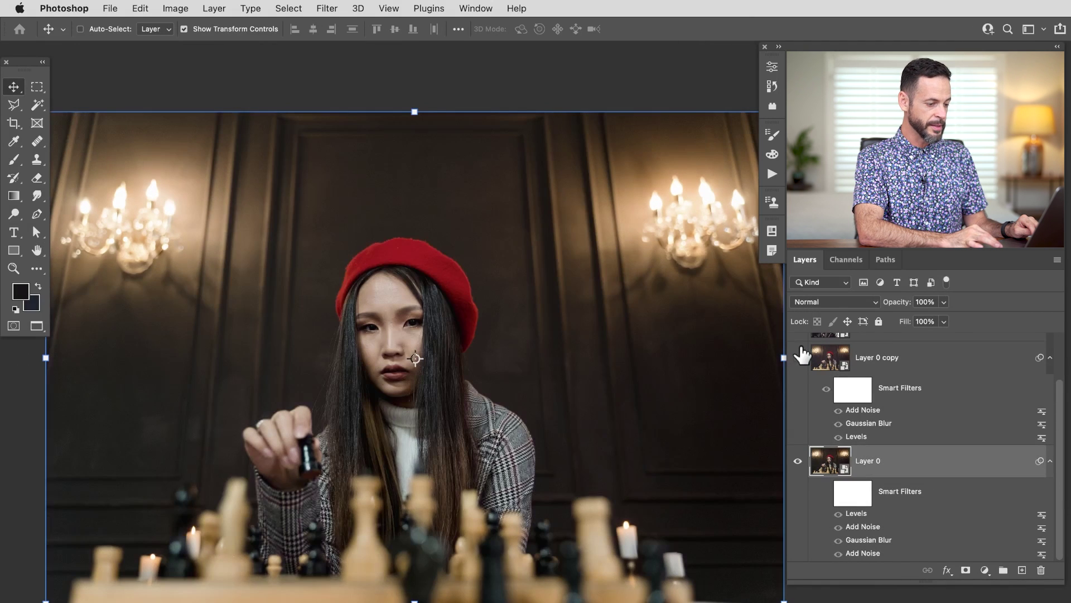
left_click(798, 357)
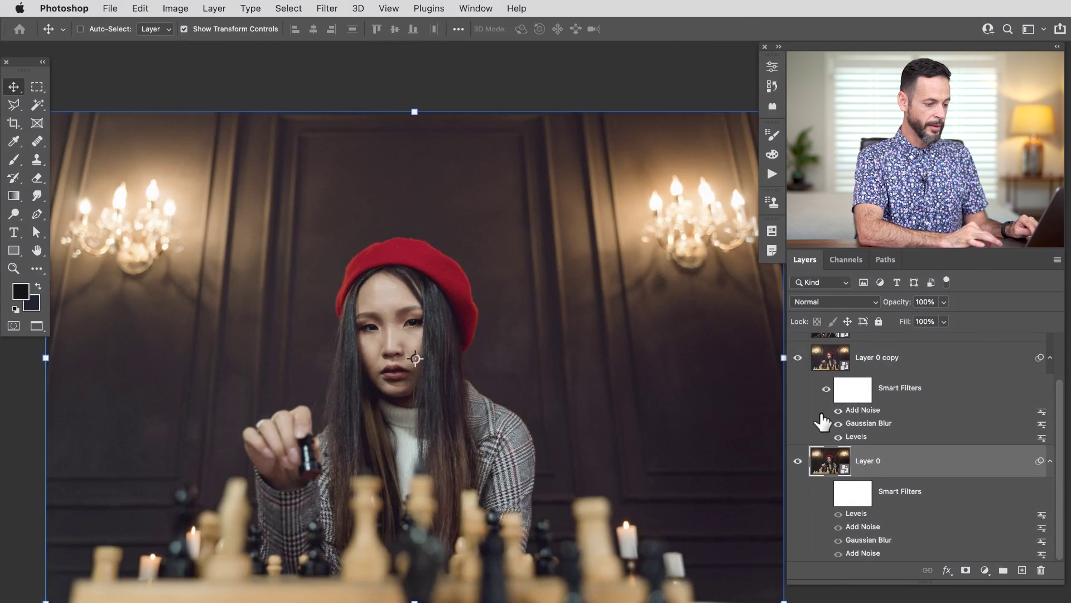
left_click(826, 492)
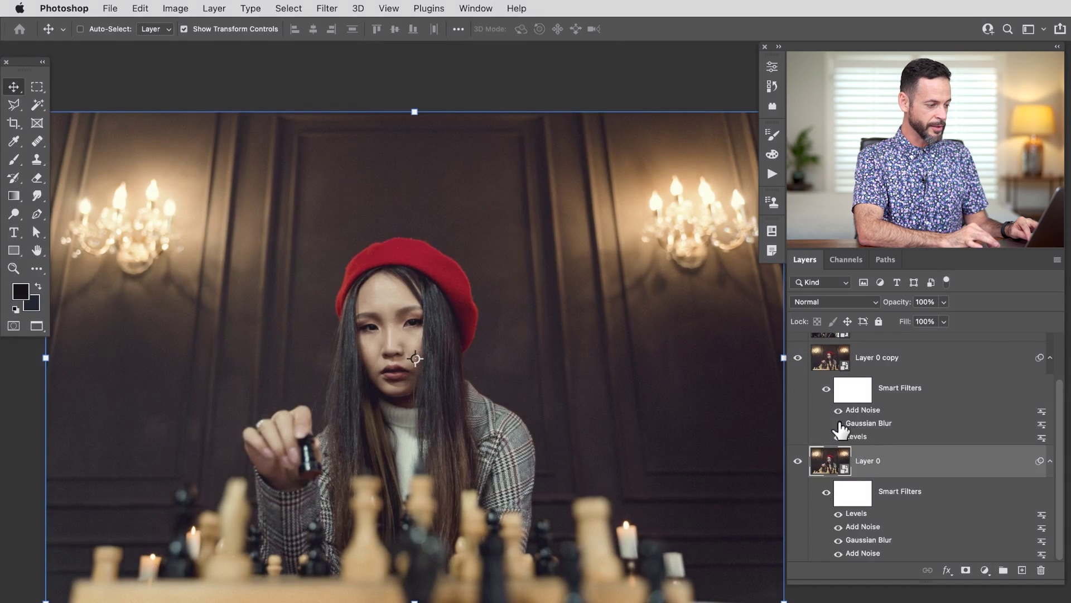
left_click(839, 424)
left_click(839, 423)
Reconfirm the copy's Gaussian Blur, then lift the Red channel output black in Layer 0's Levels
double_click(856, 427)
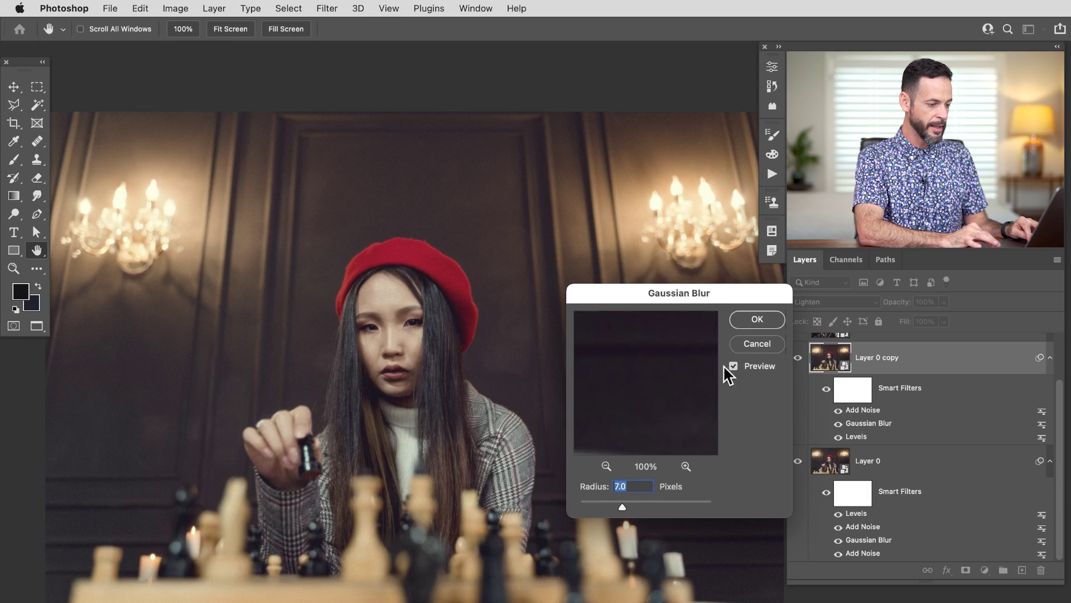
left_click(767, 323)
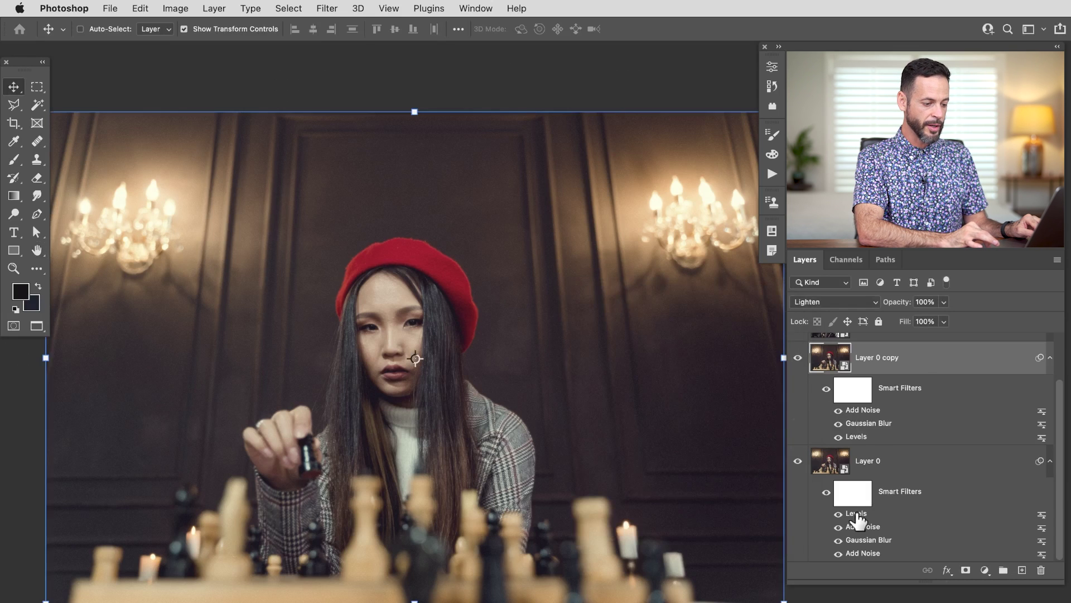
double_click(858, 513)
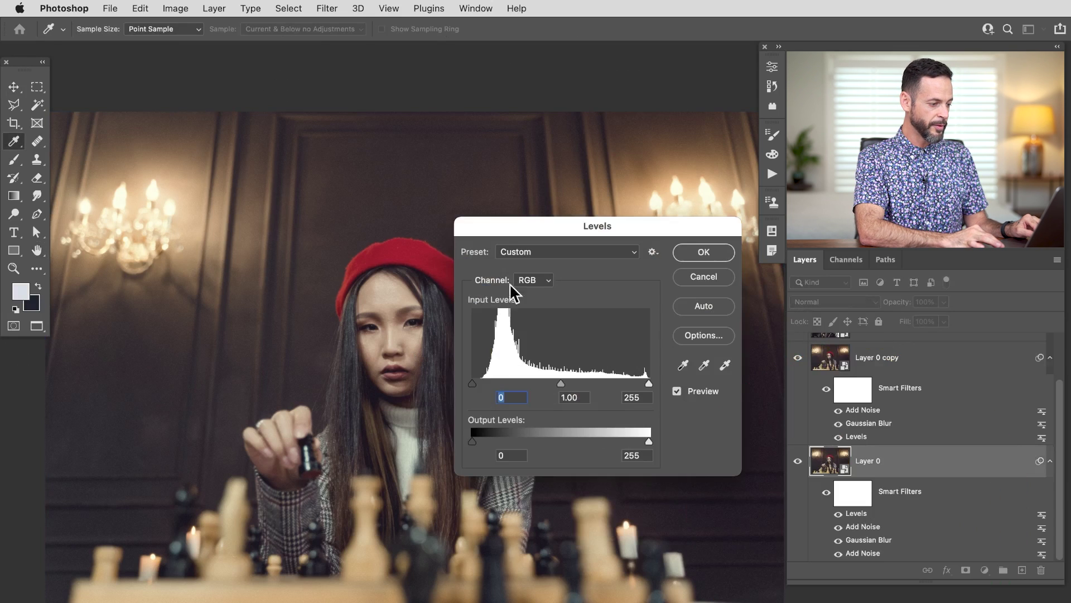
left_click(533, 280)
left_click(535, 294)
left_click_drag(473, 441, 492, 442)
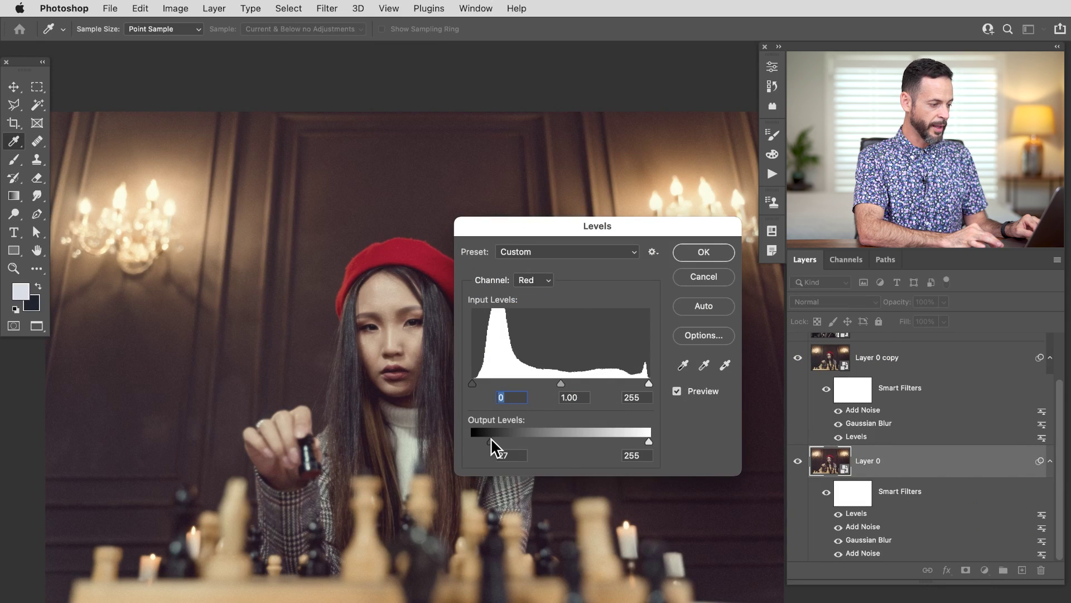